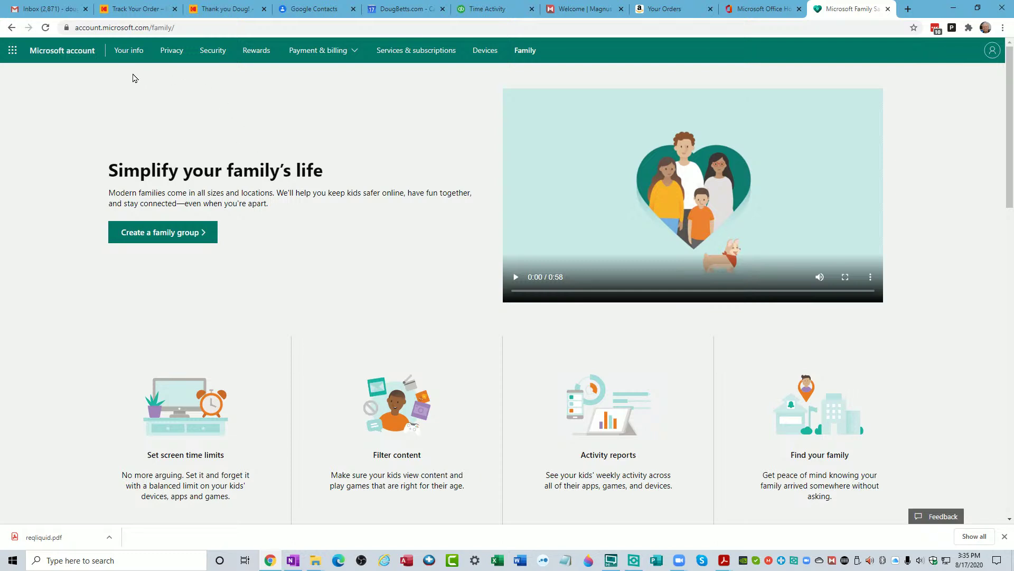
Go to Services & subscriptions and review the $99.99 yearly Microsoft 365 Family plan and OneDrive
left_click(61, 51)
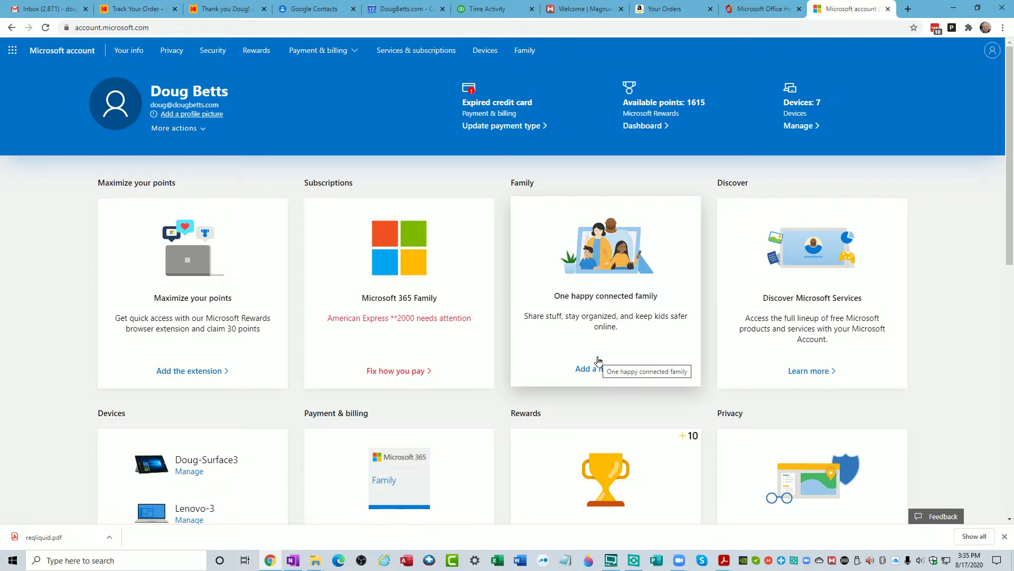
left_click(413, 50)
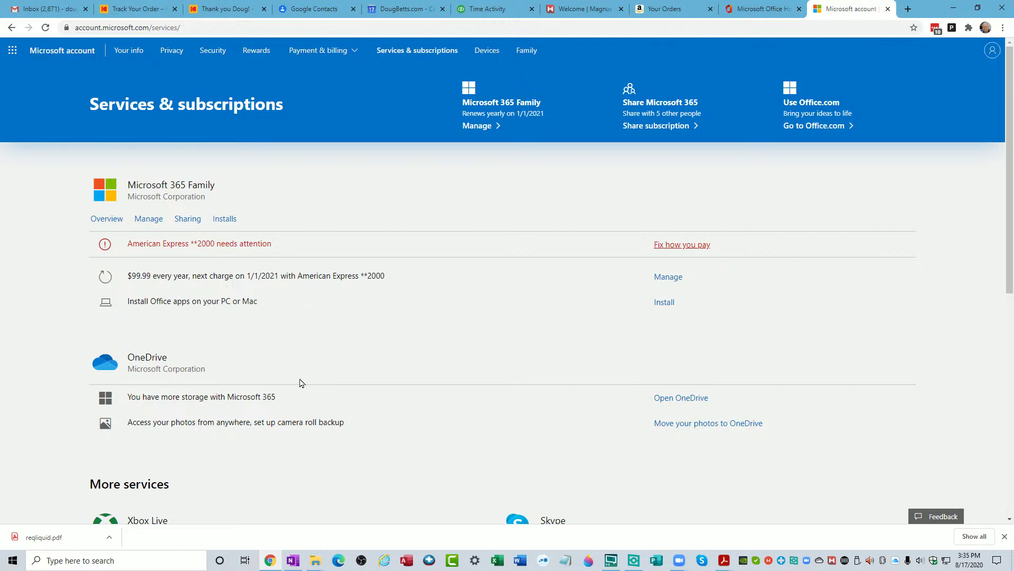
scroll(308, 453, "down", 6)
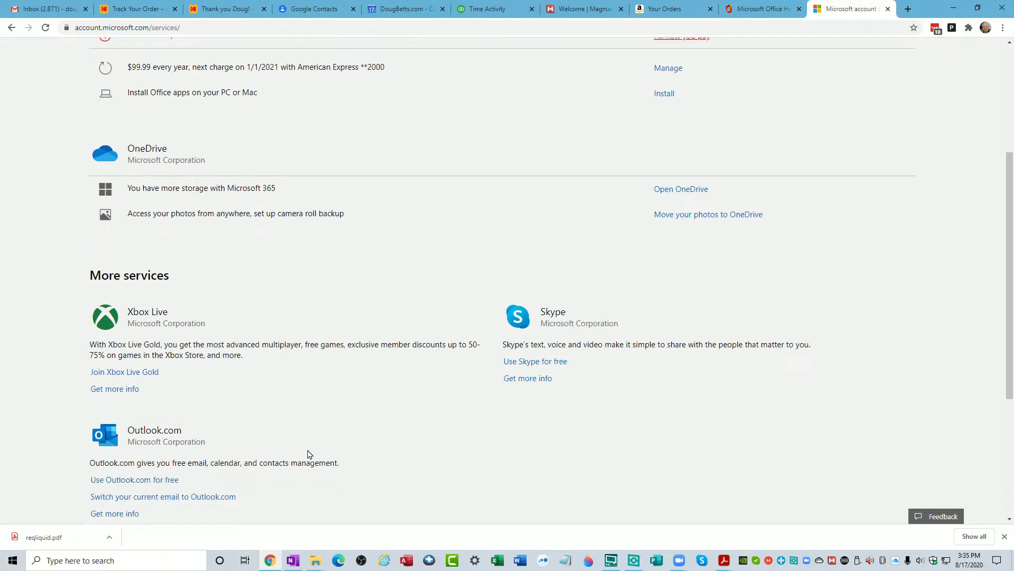
scroll(308, 453, "down", 2)
scroll(308, 452, "up", 7)
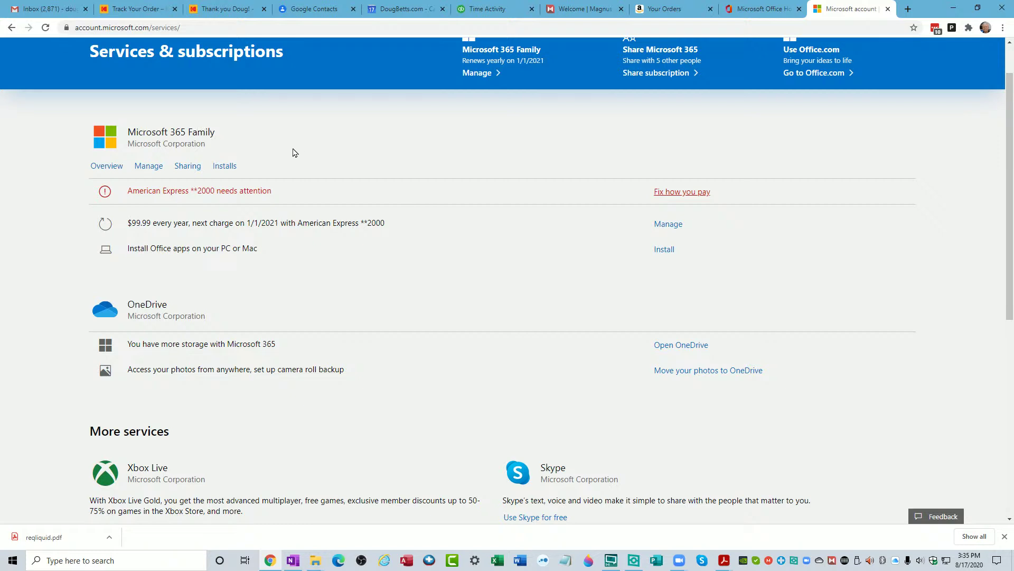
scroll(301, 154, "up", 1)
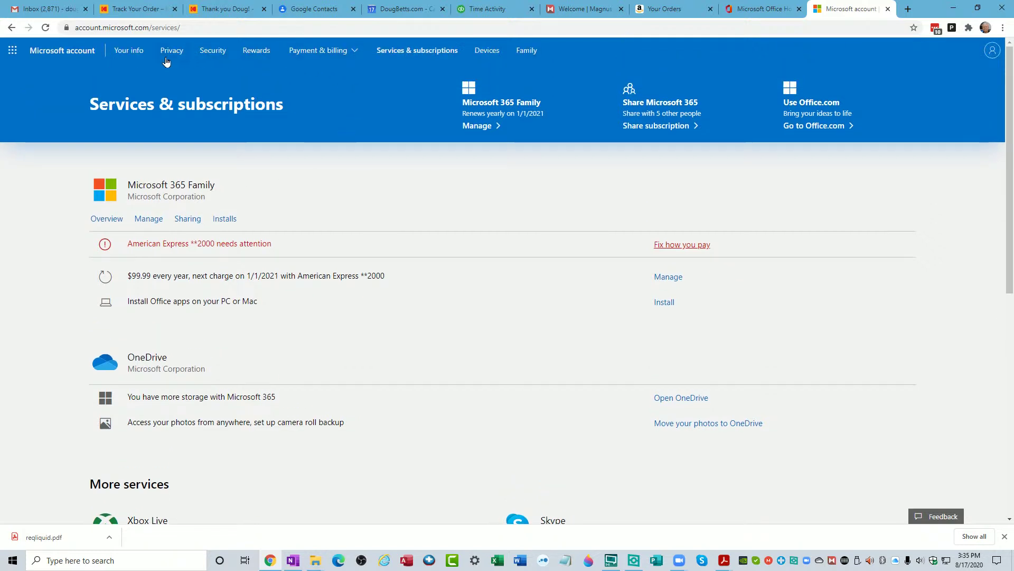
Review the full list of devices on the account, then return to the account overview
left_click(75, 54)
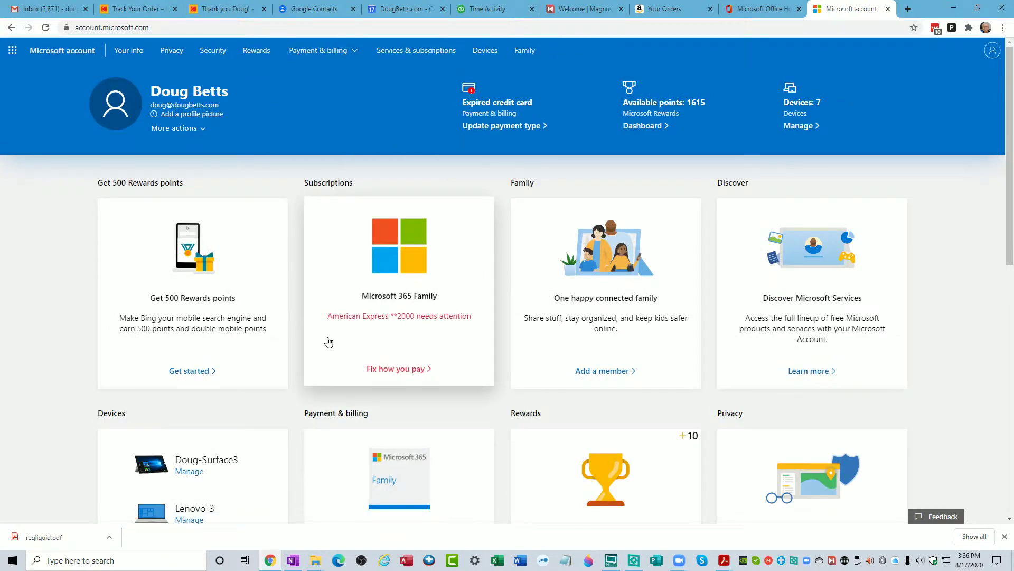
scroll(240, 474, "down", 4)
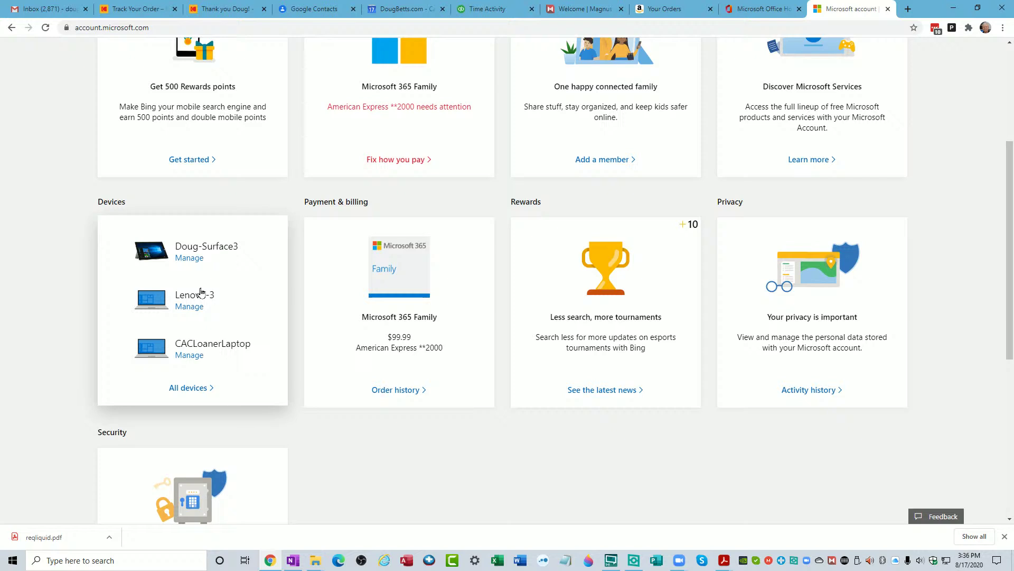
left_click(190, 390)
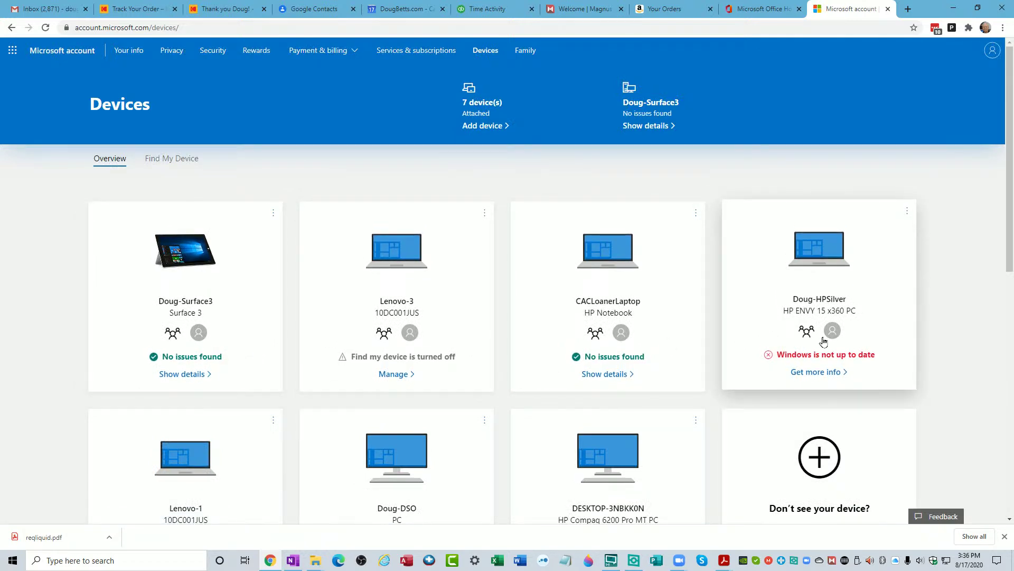
scroll(821, 351, "down", 2)
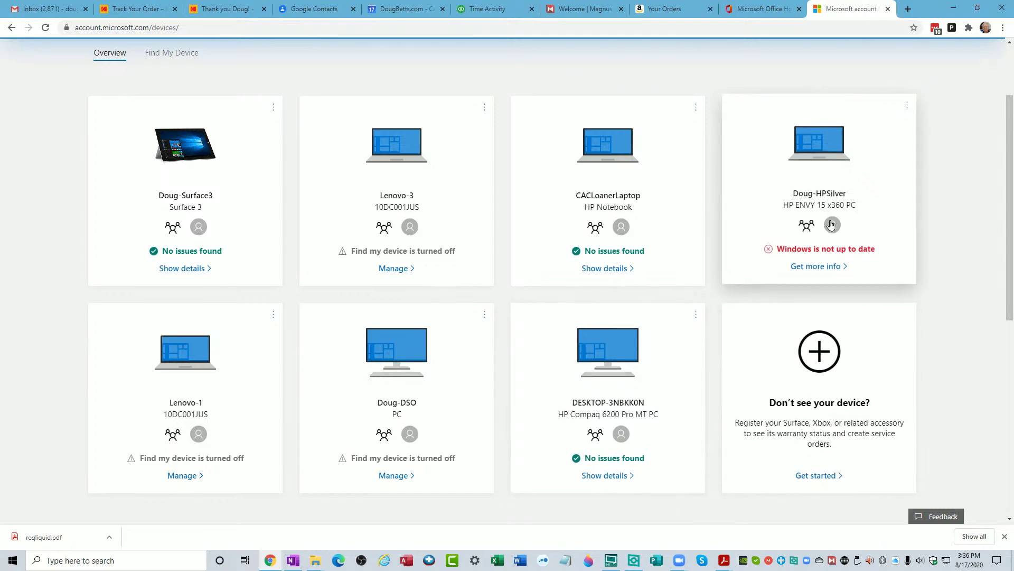
scroll(831, 245, "down", 3)
scroll(808, 313, "up", 5)
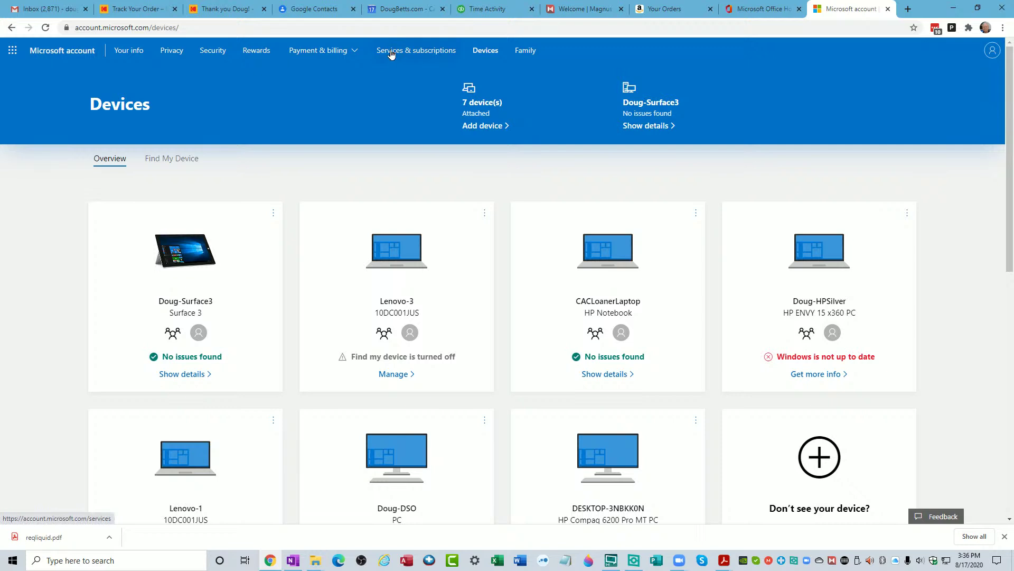
left_click(52, 51)
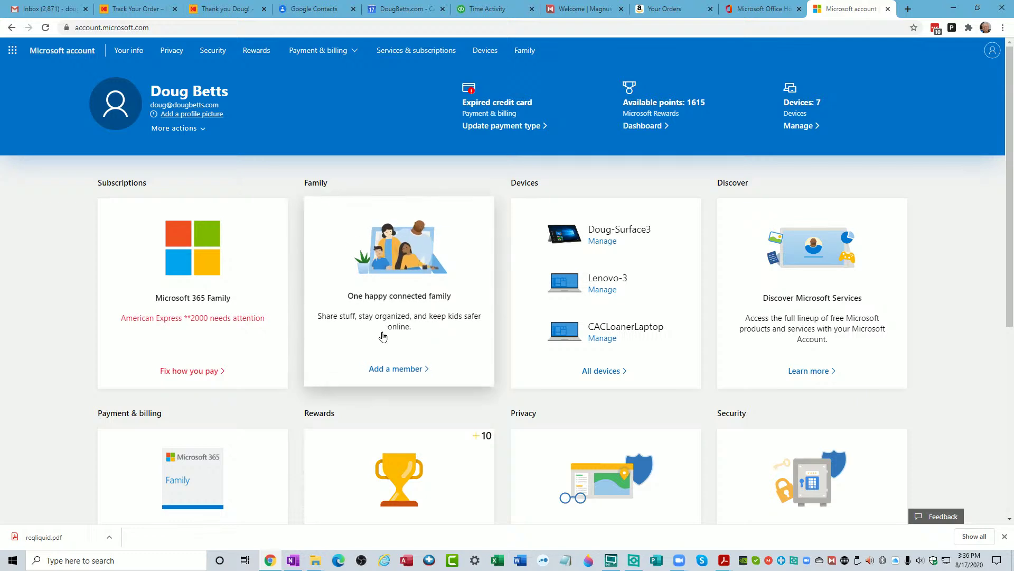
Start adding a family member, keep the Member role rather than Organizer, and focus the e-mail field
left_click(392, 369)
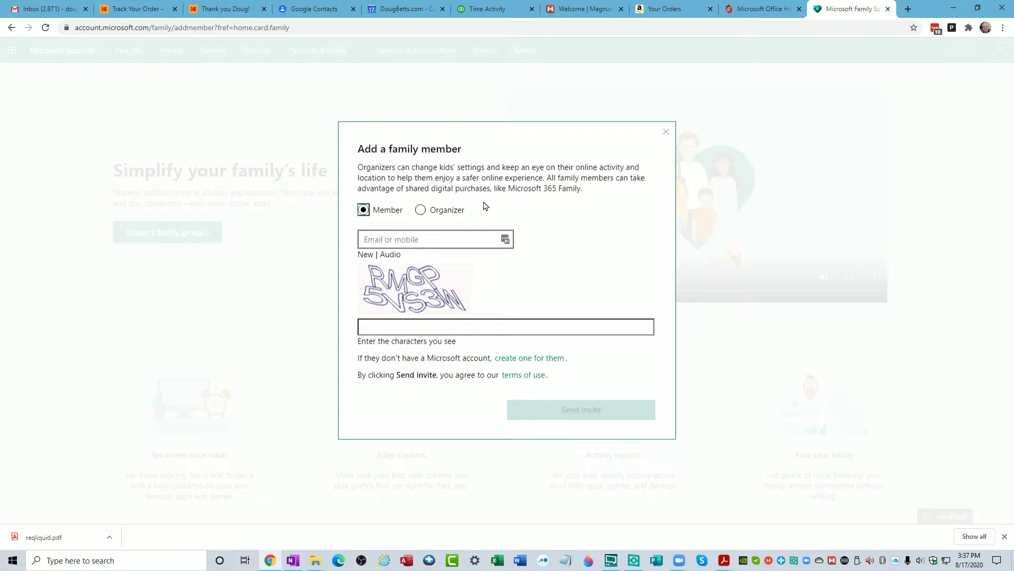
left_click(421, 212)
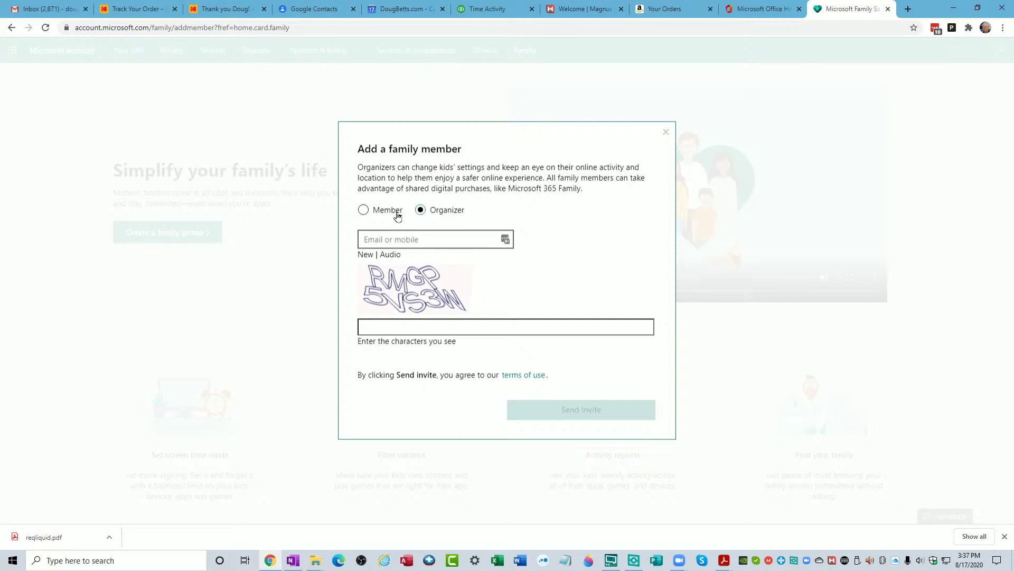
left_click(363, 212)
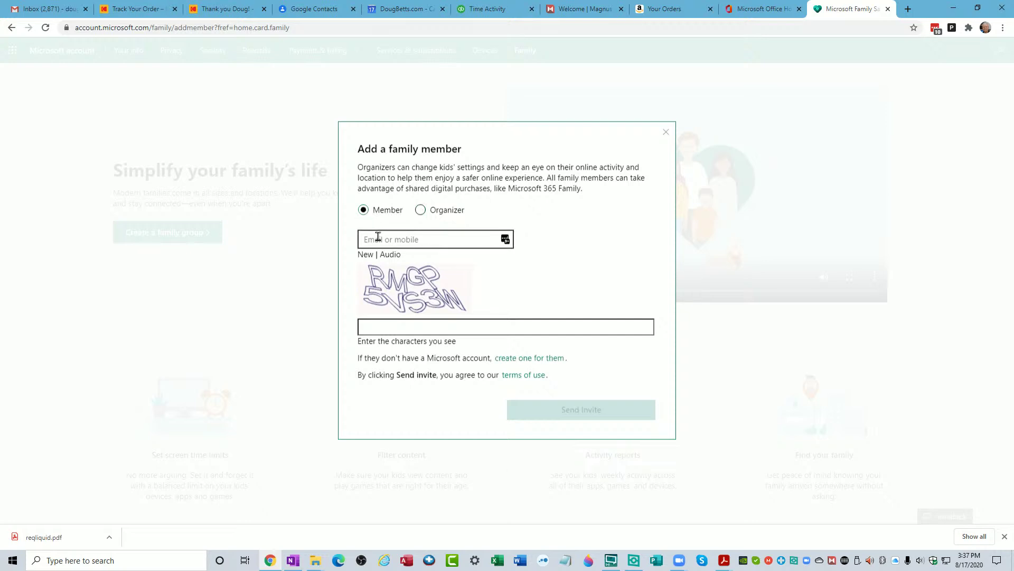
left_click(378, 240)
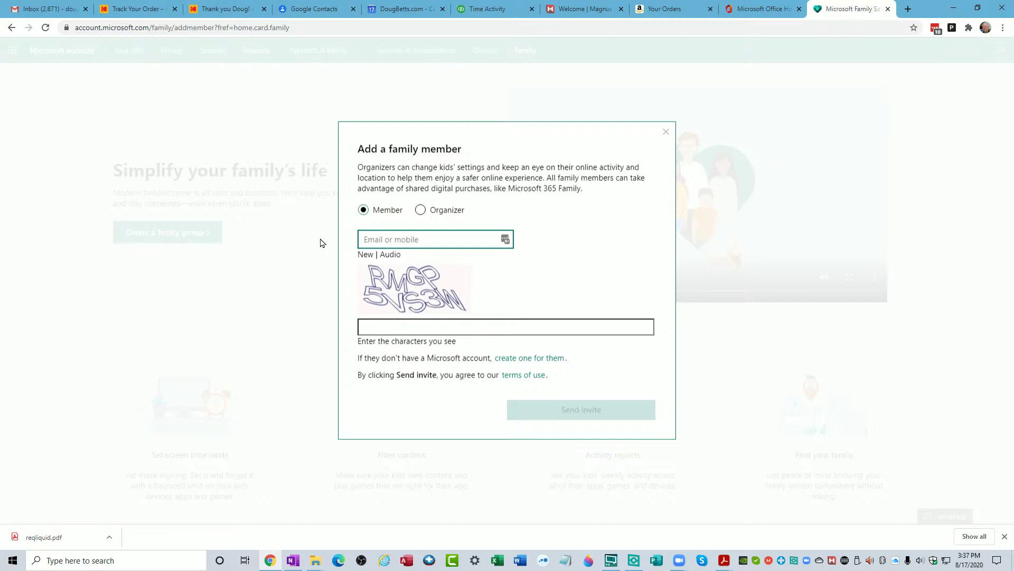
Enter the new member's e-mail address and the on-screen verification characters in the invite form
type("cr")
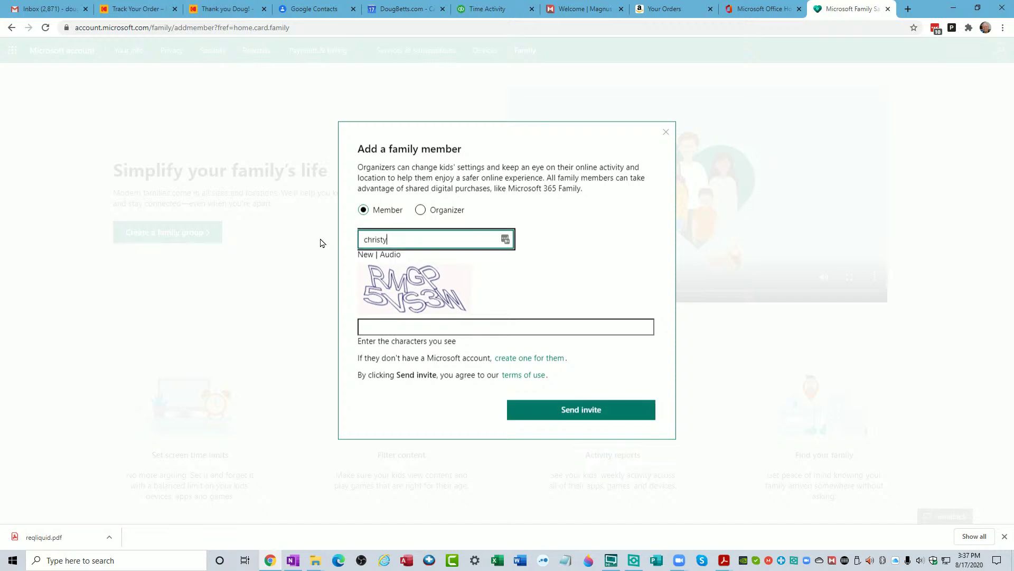
key("Tab")
key("Tab")
key("Tab")
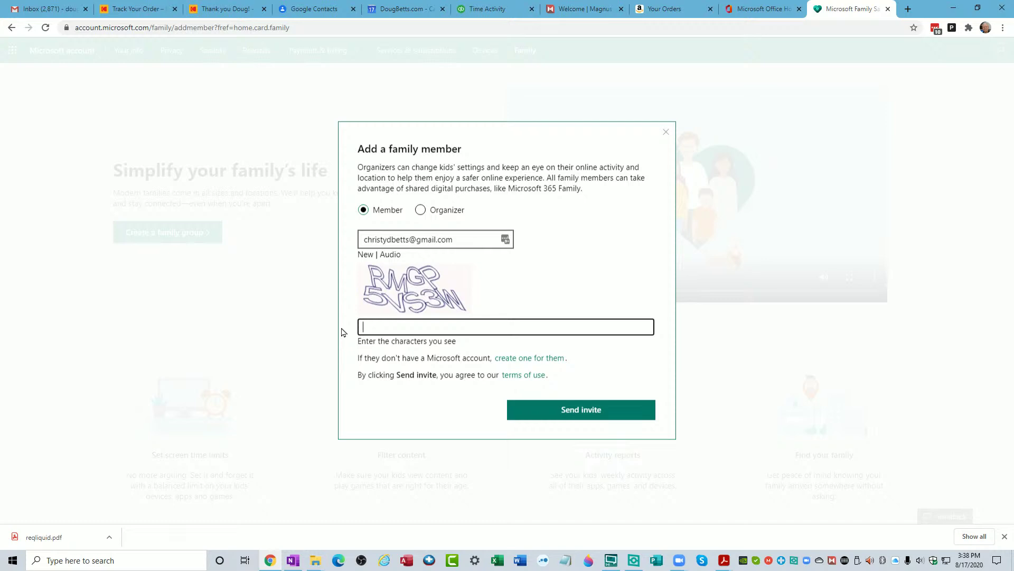
type("RMGP5V")
type("S3W")
Send the family invitation to the new member
left_click(573, 412)
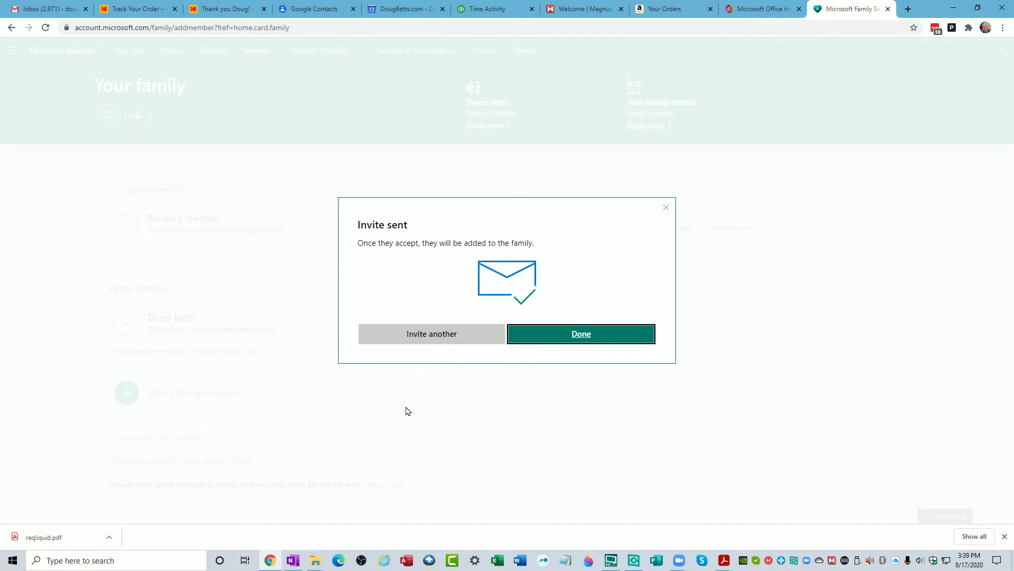
key("alt+Tab")
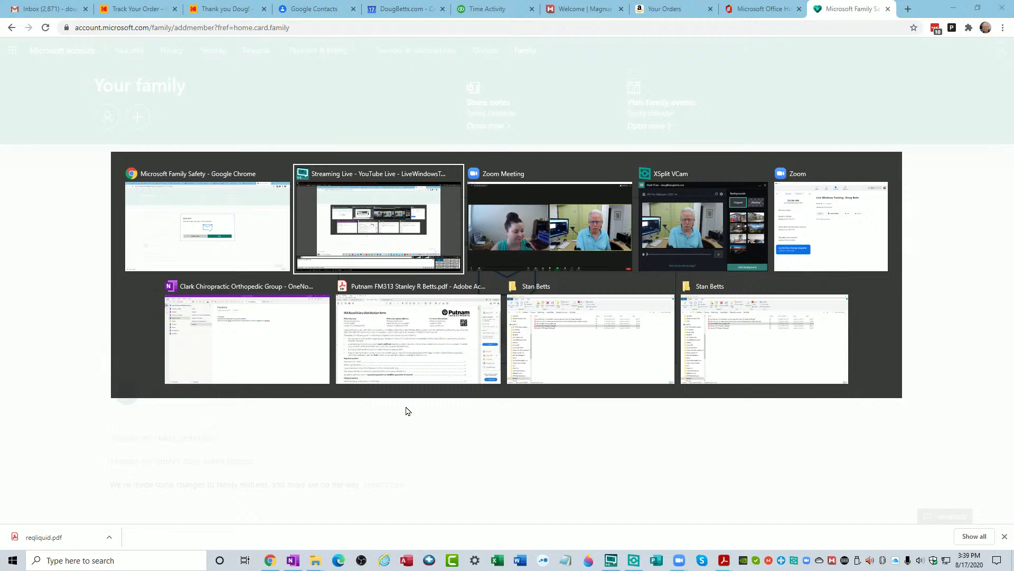
Restore the remote Zoom Meeting window and shrink it to reveal the remote desktop
key("Escape")
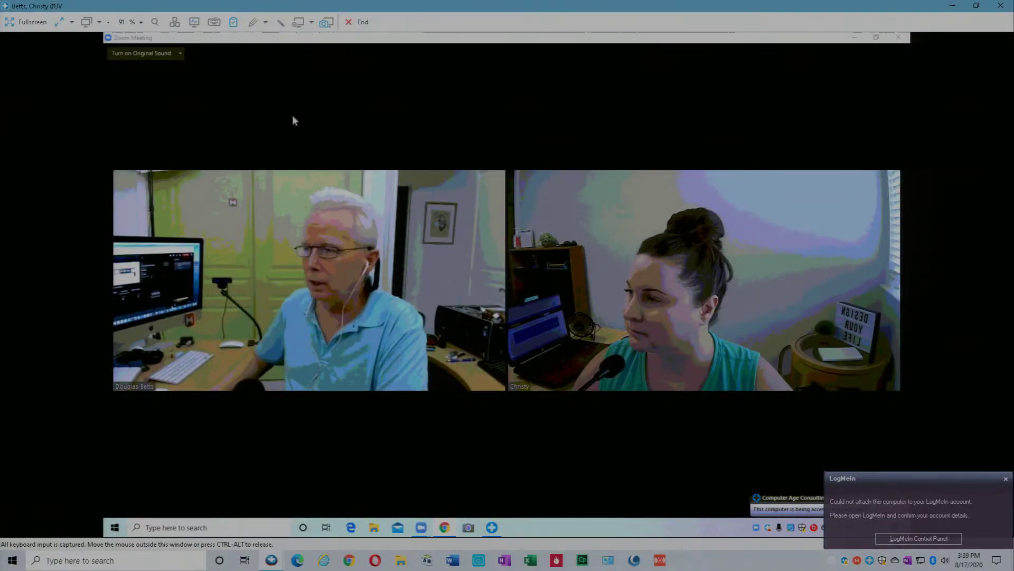
double_click(664, 38)
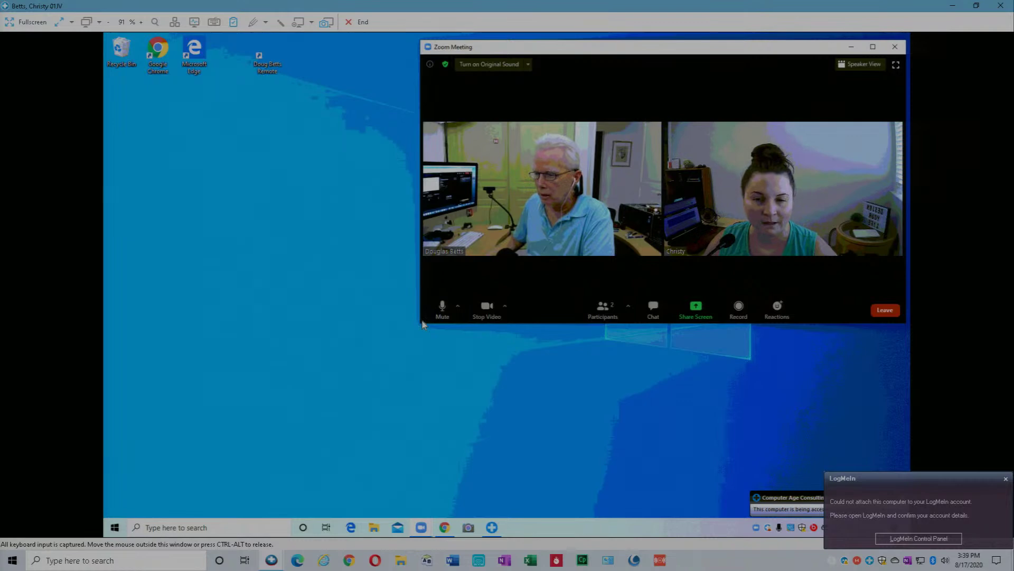
left_click_drag(420, 326, 856, 255)
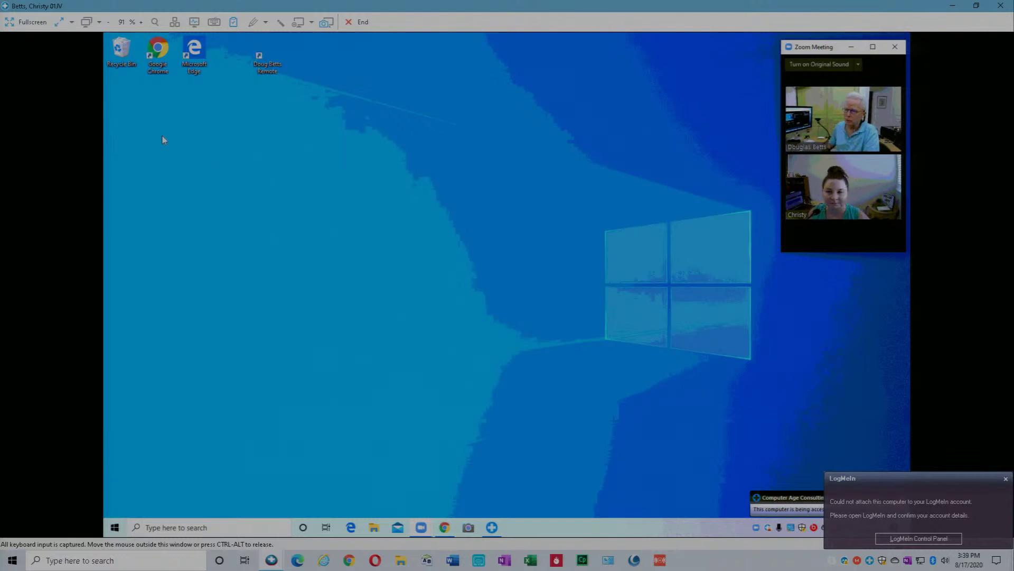
Switch the remote view to monitor 2 and read the Microsoft family invitation email in Gmail
left_click(101, 23)
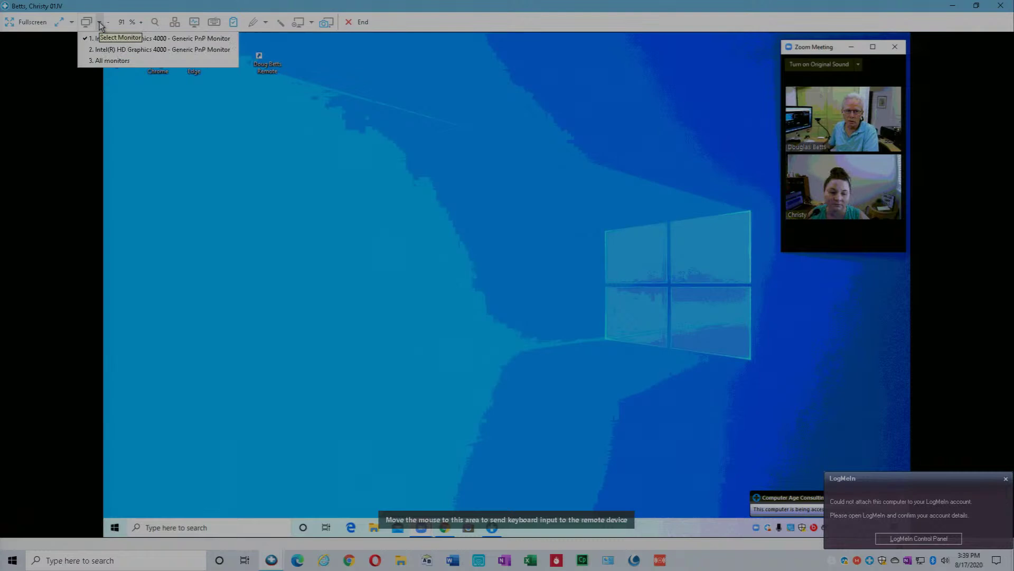
left_click(103, 53)
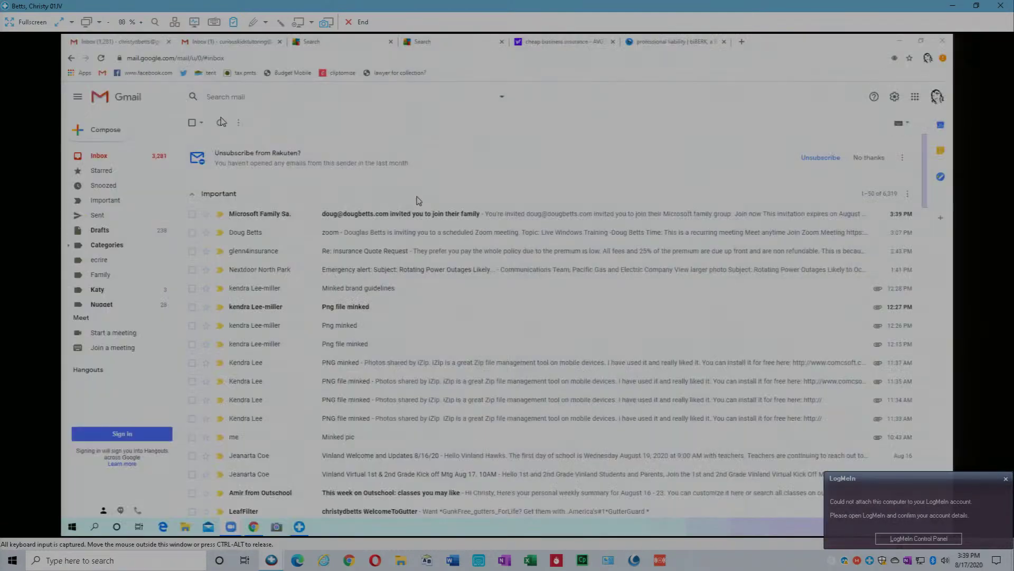
left_click(442, 219)
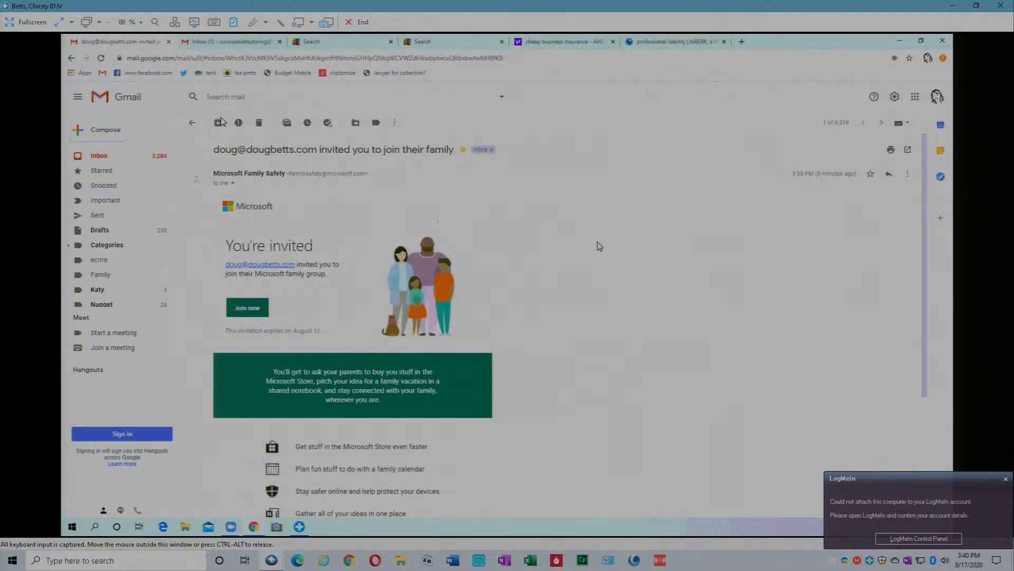
scroll(570, 323, "down", 2)
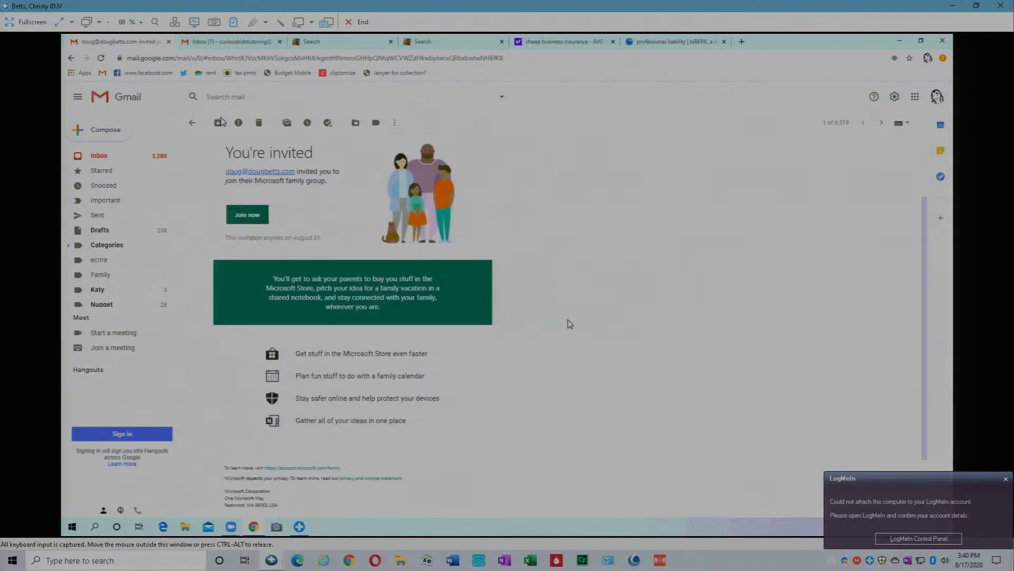
scroll(570, 323, "down", 2)
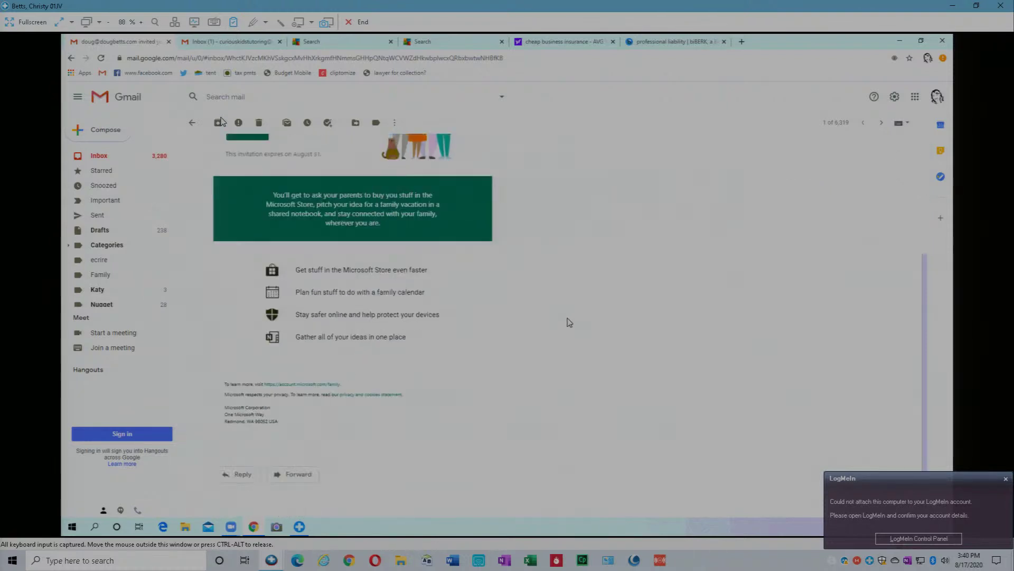
scroll(570, 324, "up", 1)
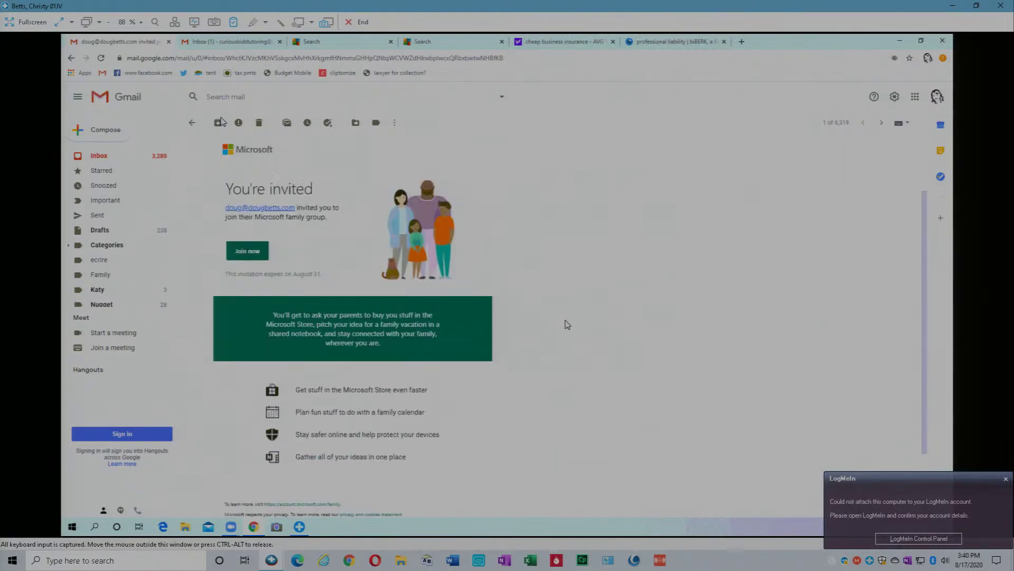
scroll(567, 325, "up", 1)
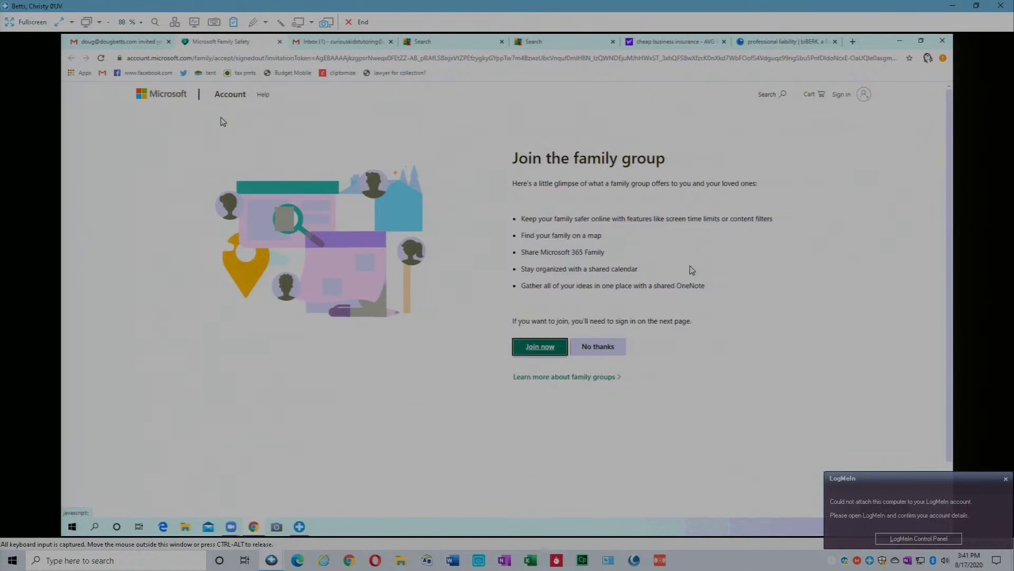
Choose Join now on the Join the family group invitation page
left_click(543, 347)
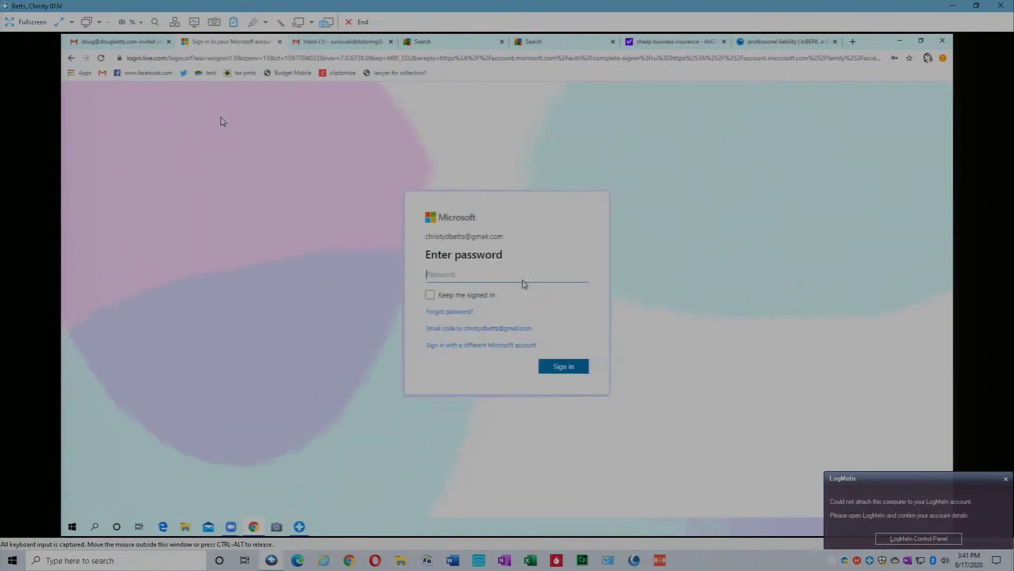
Sign in to the invited account by entering its password
left_click(513, 276)
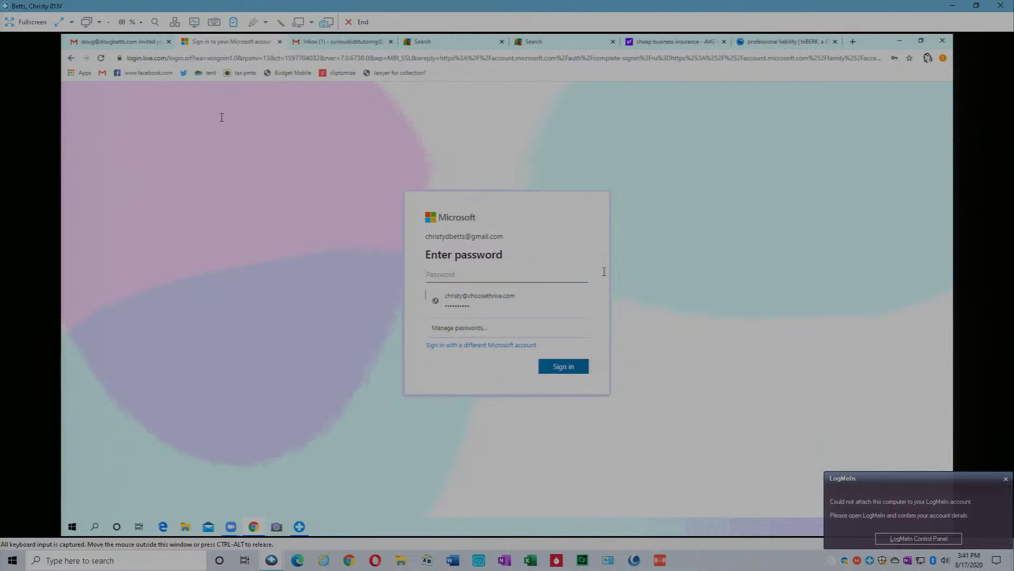
left_click(604, 272)
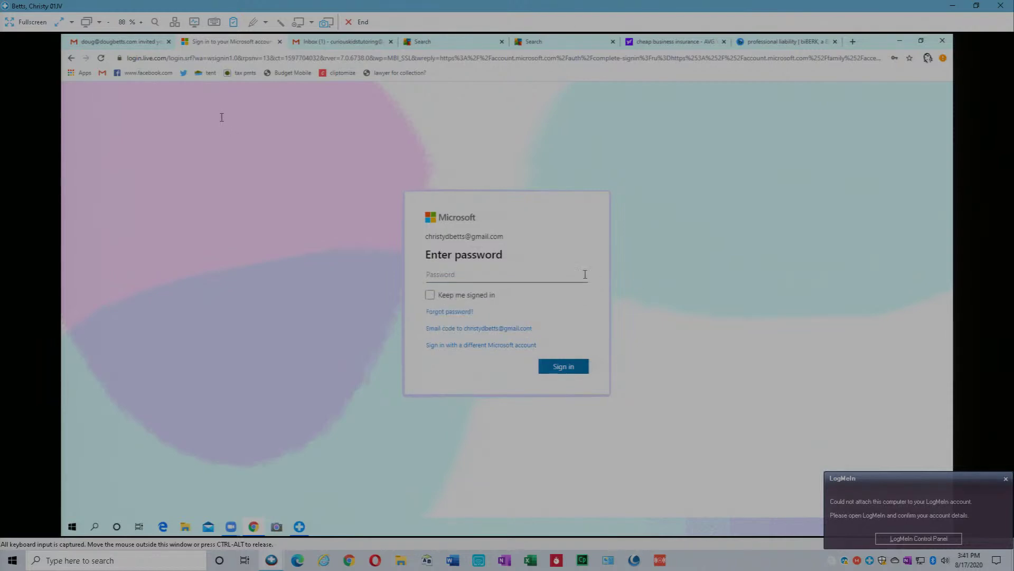
left_click(512, 275)
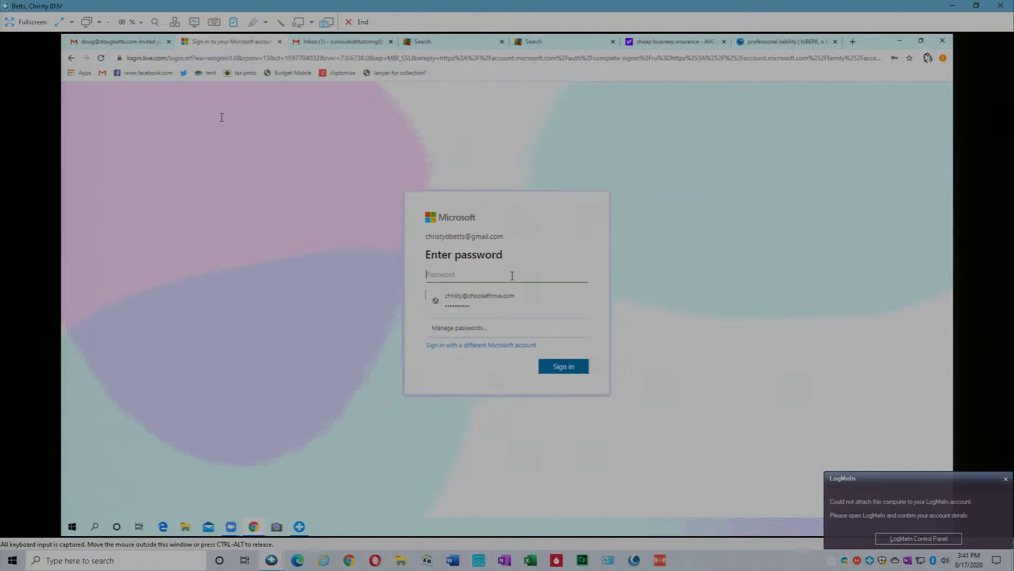
type("******")
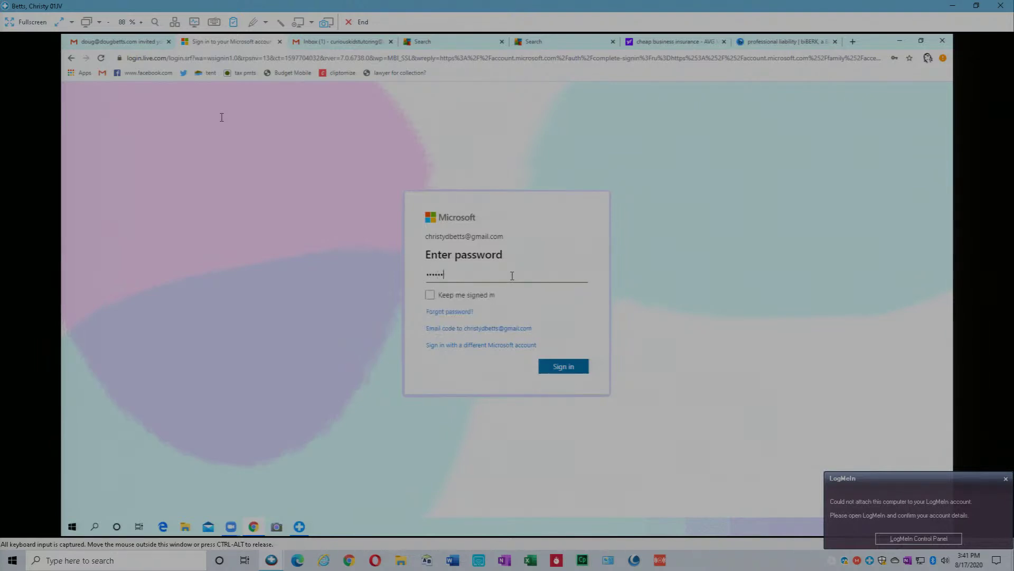
type("*******")
left_click(564, 367)
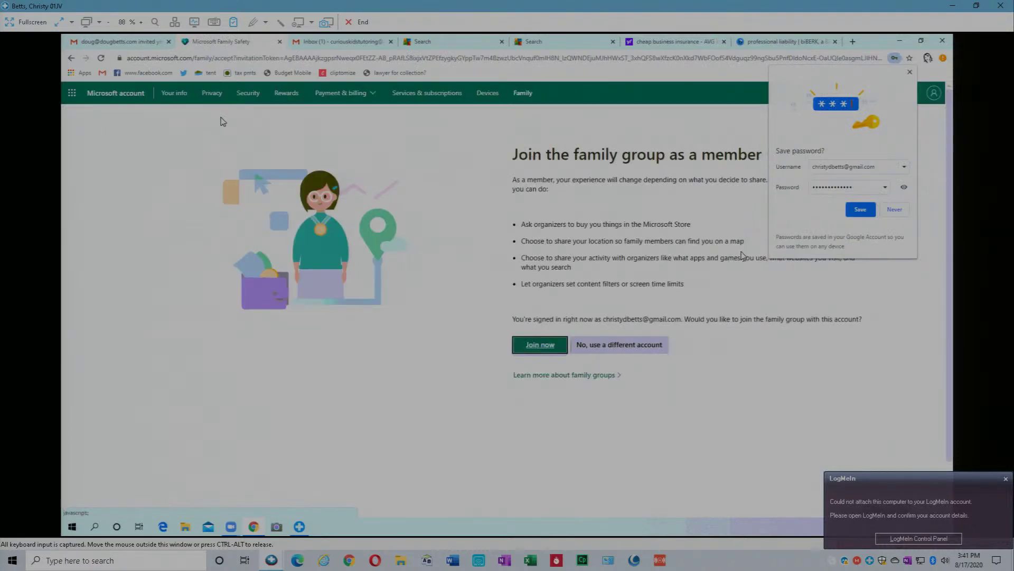
Save the invited account's password in Chrome's Save password prompt
left_click(860, 210)
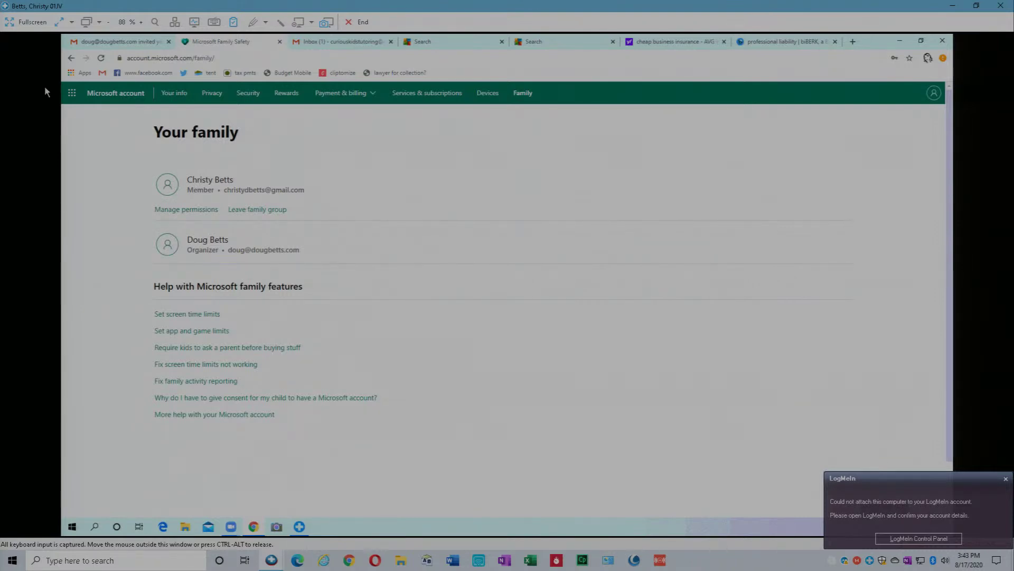
Show all remote monitors and move the Zoom meeting window to the left monitor
left_click(103, 24)
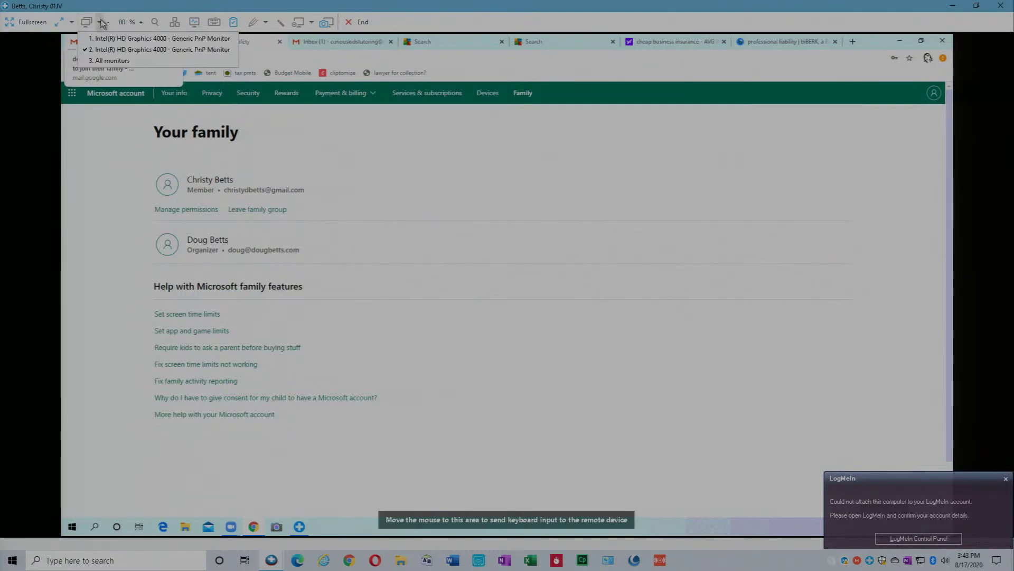
left_click(110, 62)
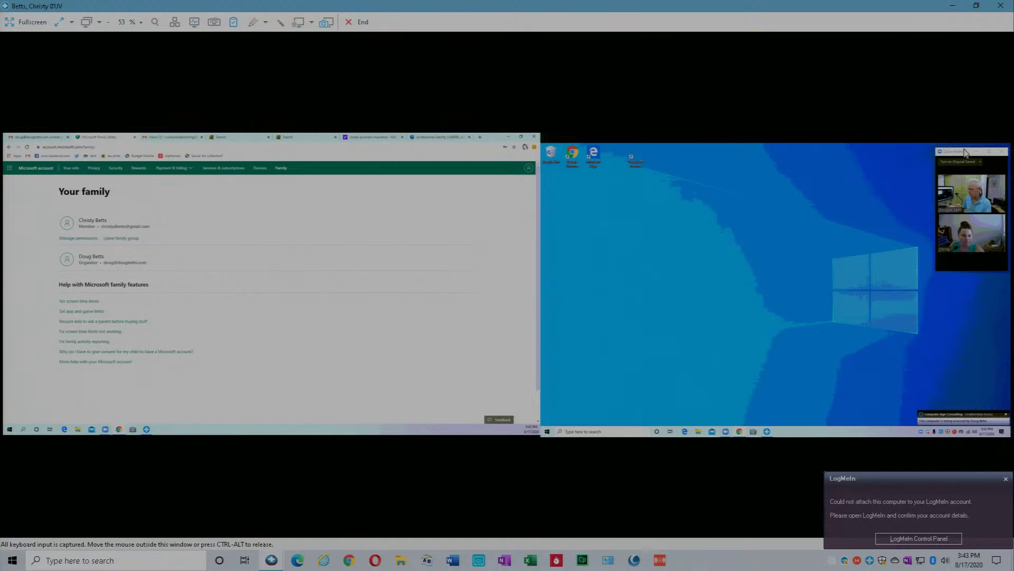
left_click_drag(891, 155, 464, 149)
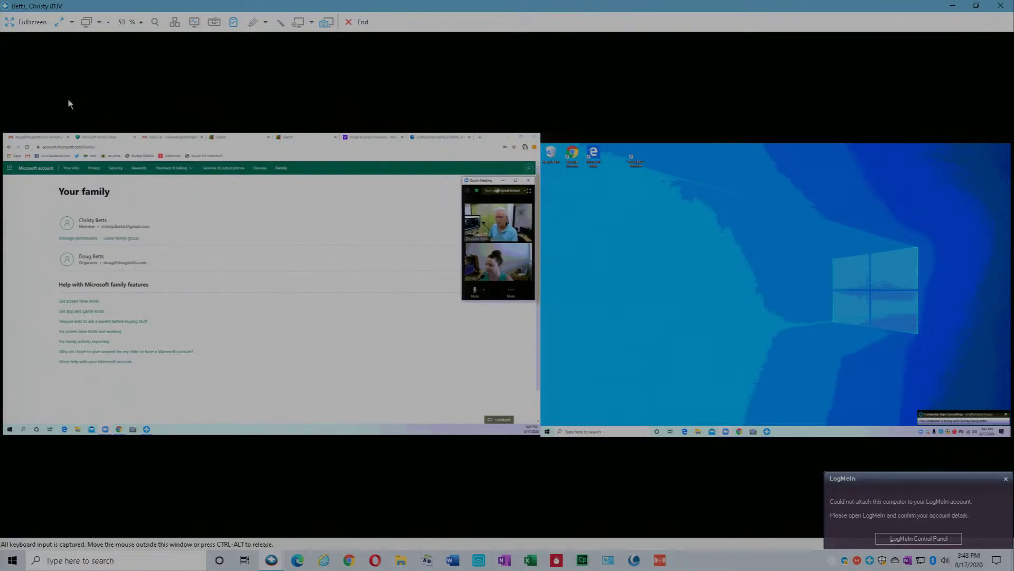
Keep the remote view fitted to the window and view only monitor 2 with the family page
left_click(73, 28)
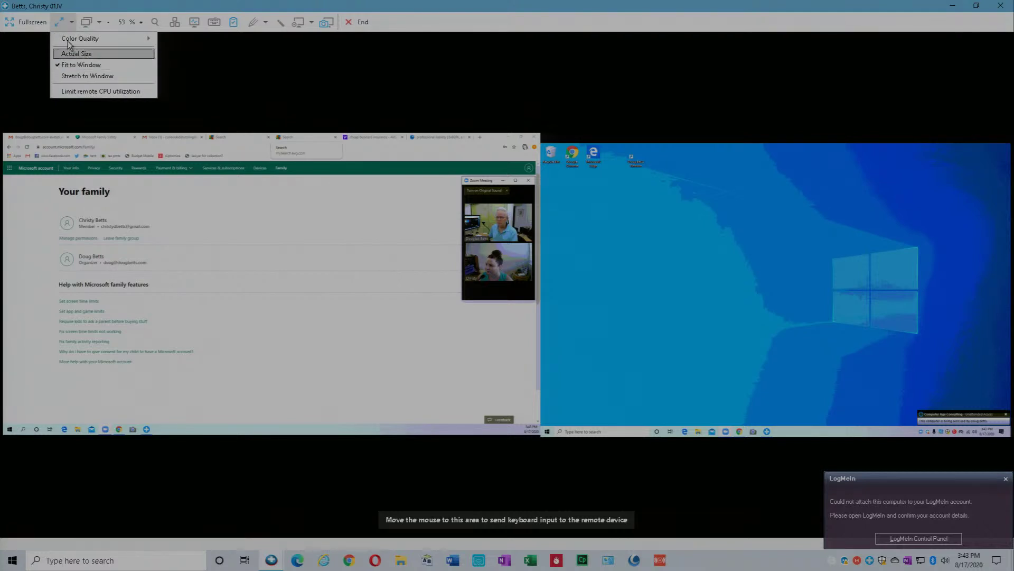
left_click(60, 36)
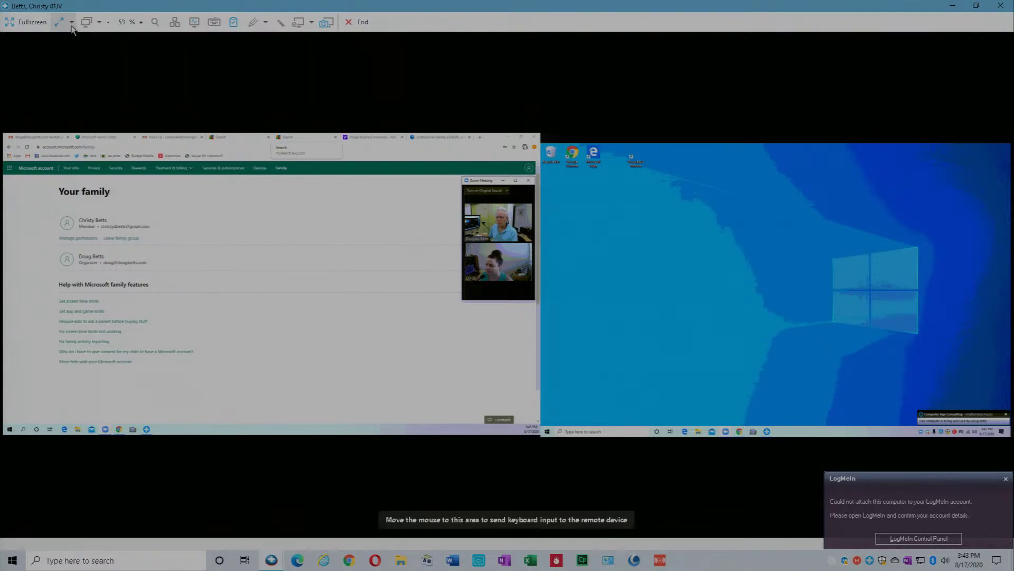
left_click(72, 25)
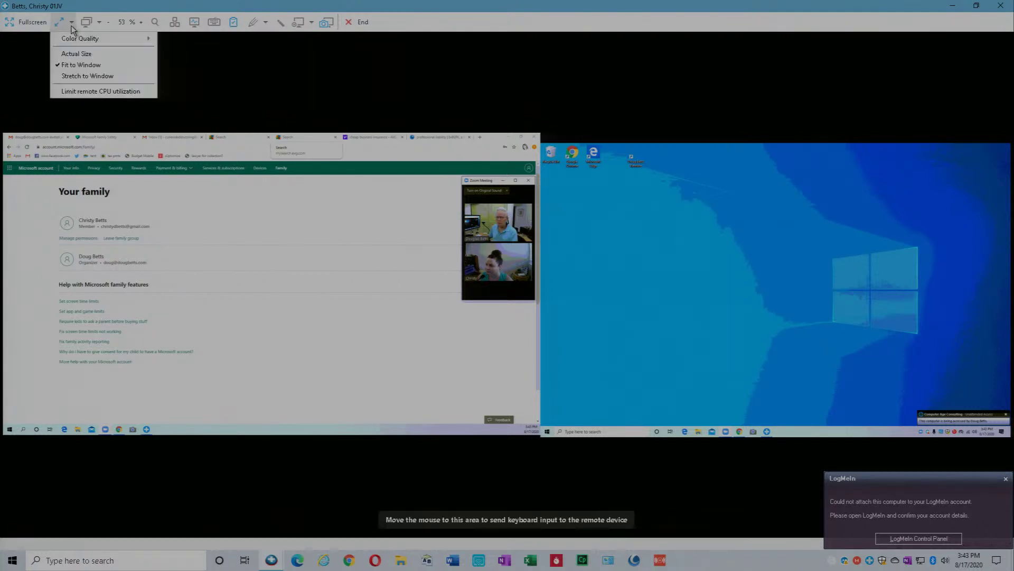
left_click(66, 65)
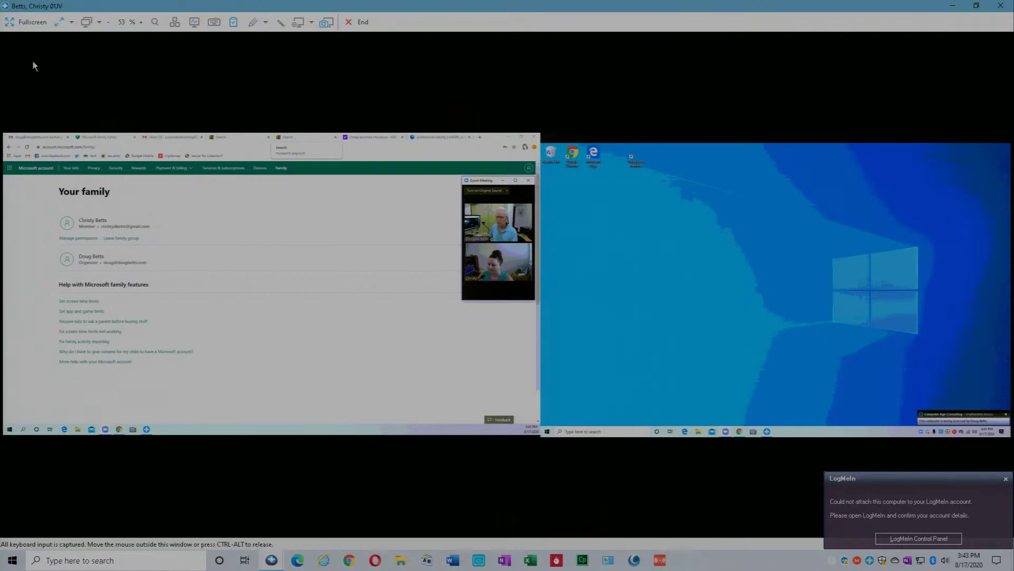
left_click(99, 22)
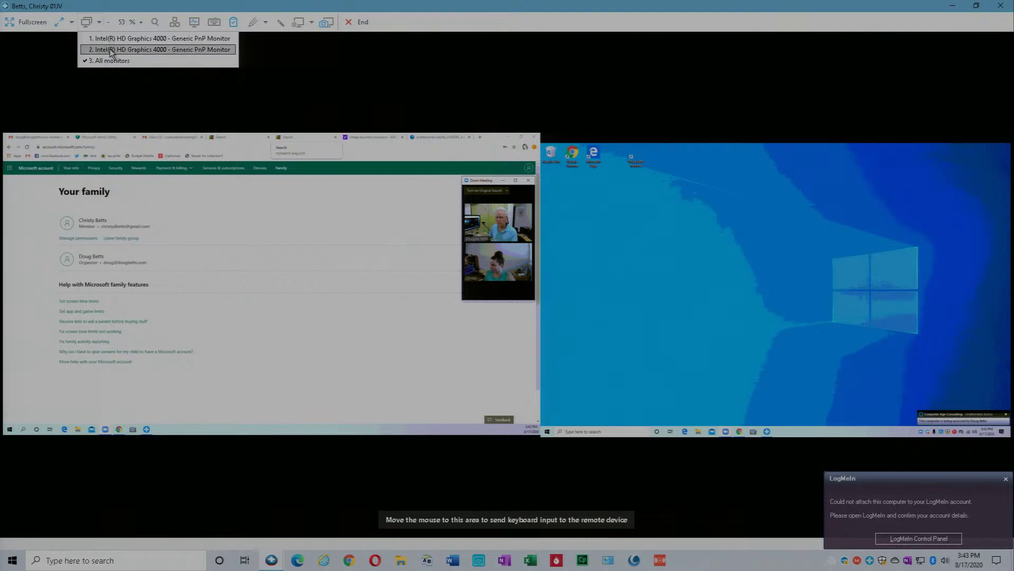
left_click(111, 50)
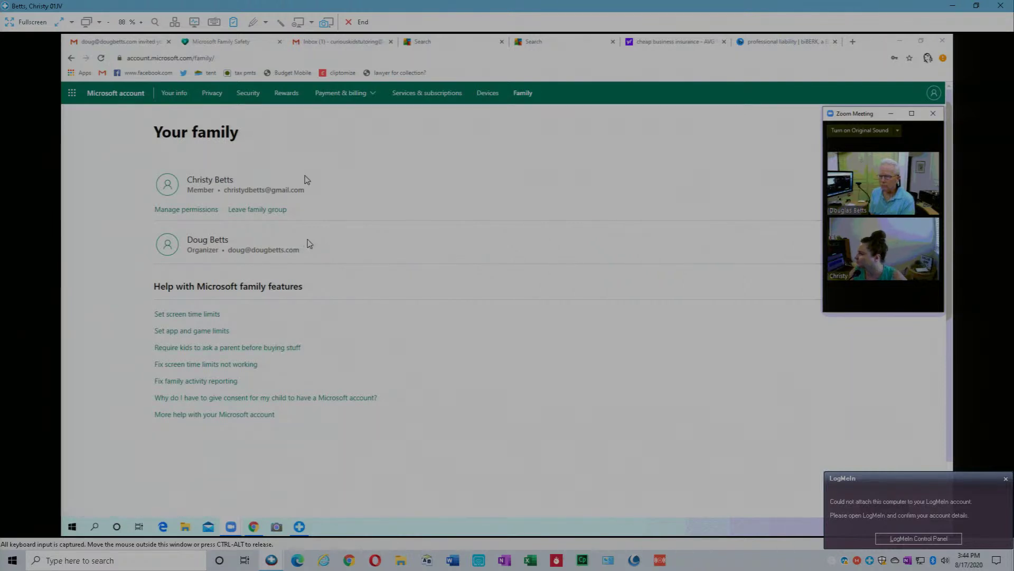
Go to the Microsoft account home page via the header link
left_click(118, 97)
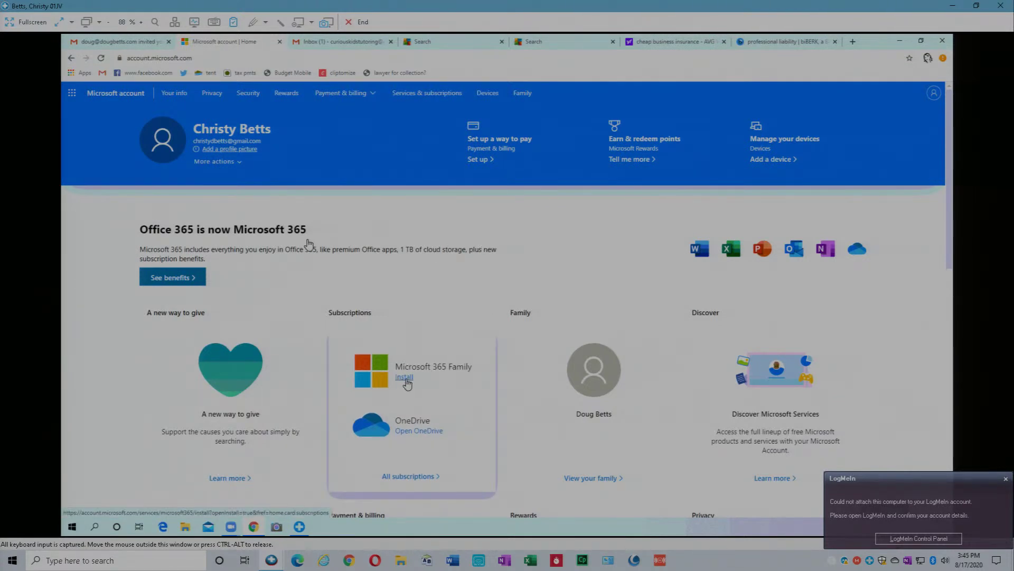
Open the Download and install Office dialog from Microsoft 365 Family's Install link
left_click(405, 379)
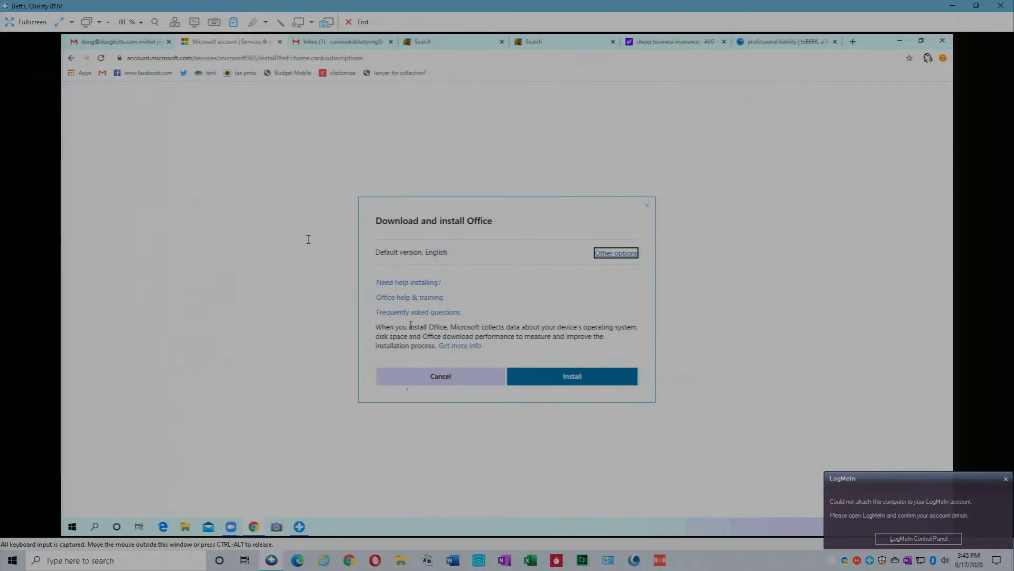
Install Office in the default English version, downloading OfficeSetup.exe
left_click(580, 379)
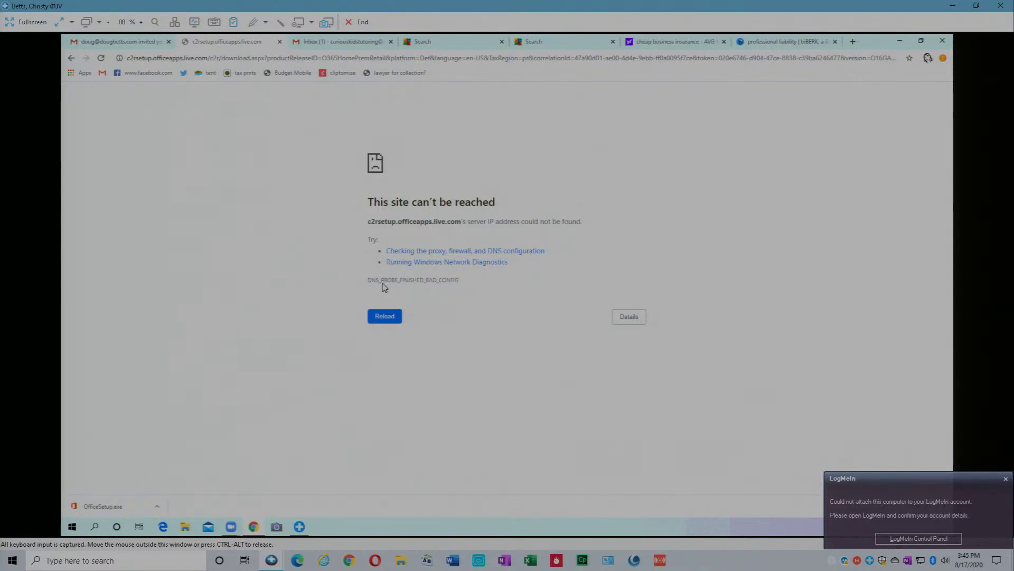
Reload the failed page and open the downloaded OfficeSetup.exe from Chrome's download bar
left_click(385, 317)
left_click(262, 507)
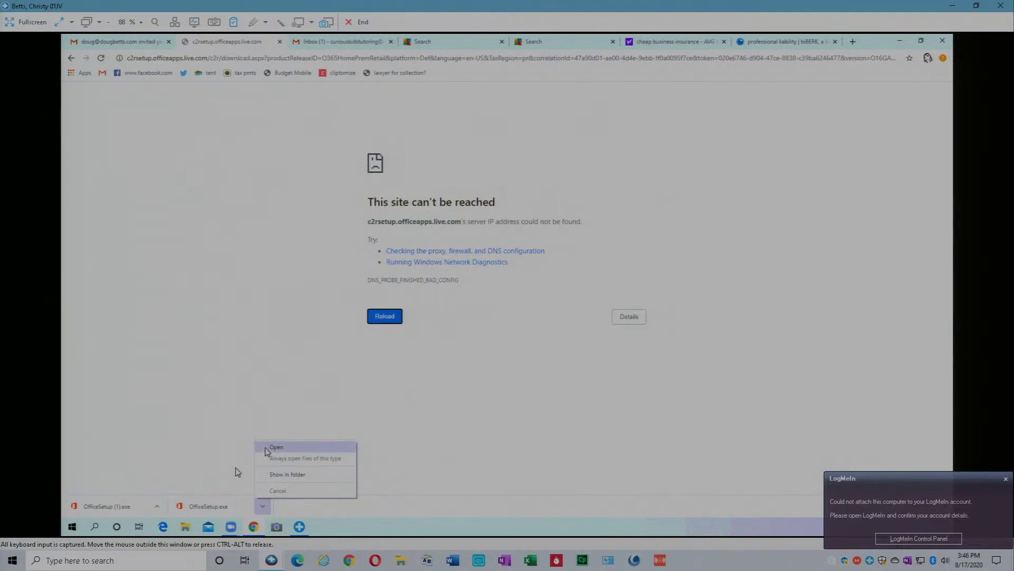
left_click(198, 508)
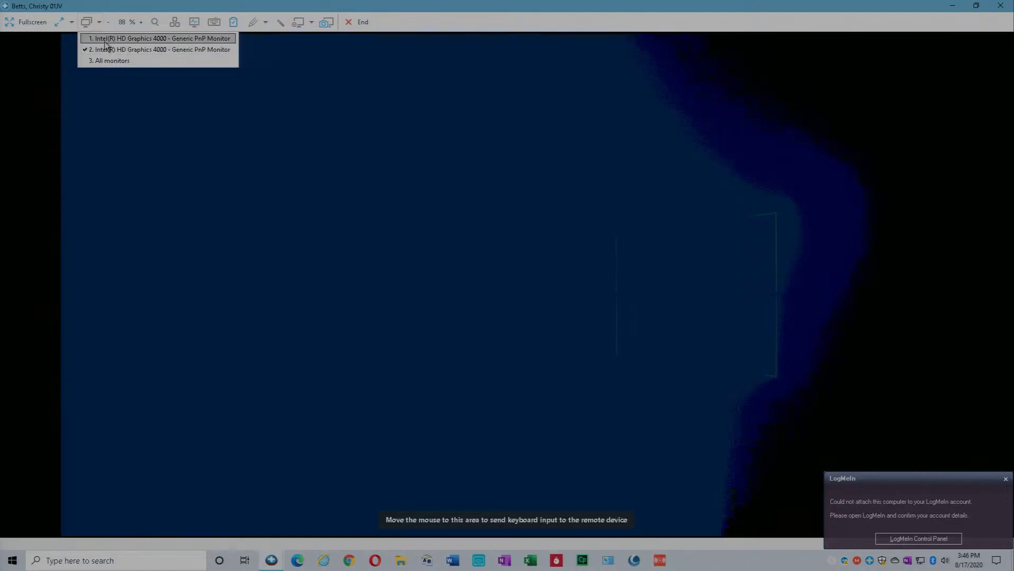
On remote monitor 1, allow Microsoft Office to make changes in User Account Control
left_click(105, 41)
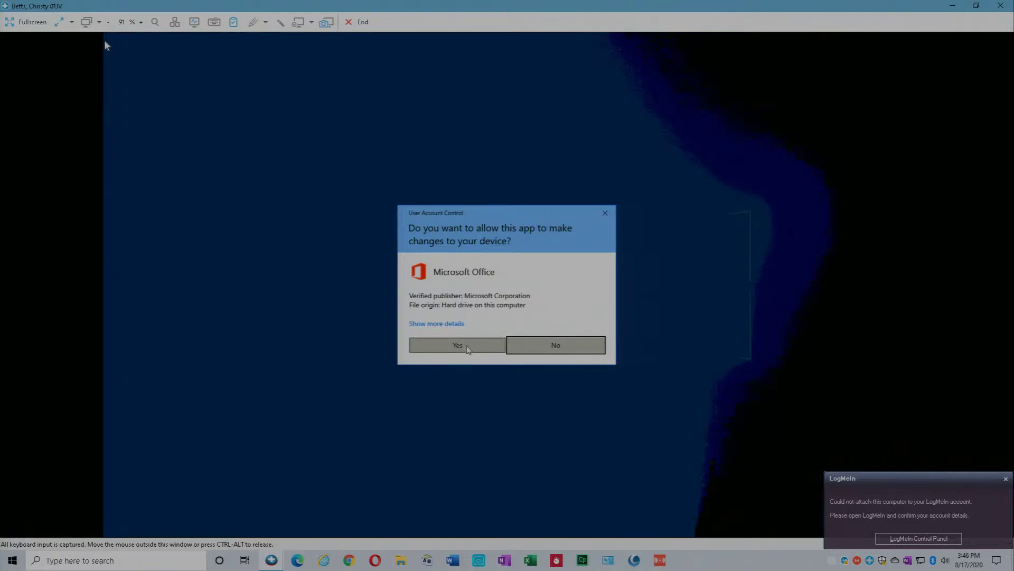
left_click(458, 345)
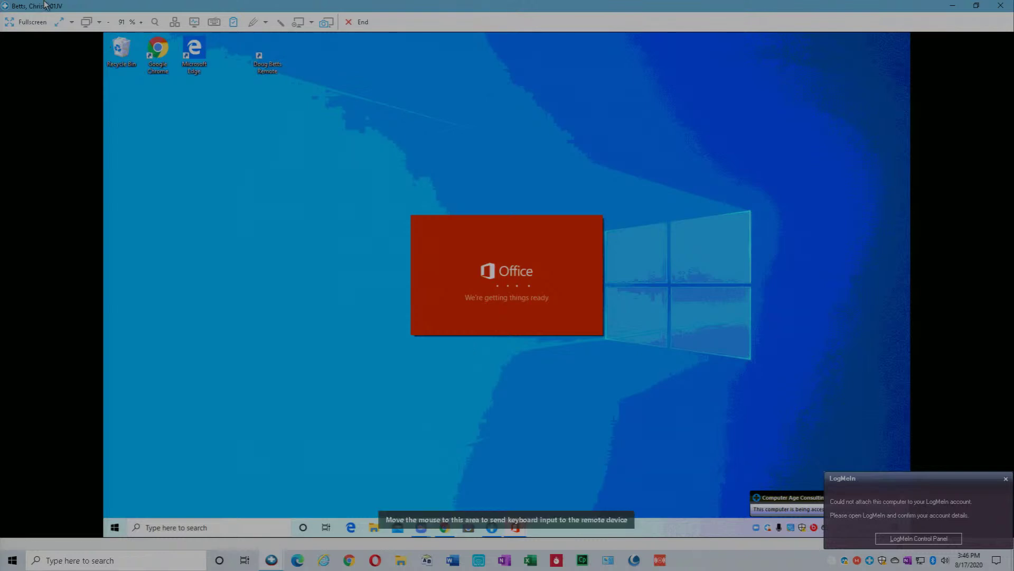
left_click(99, 23)
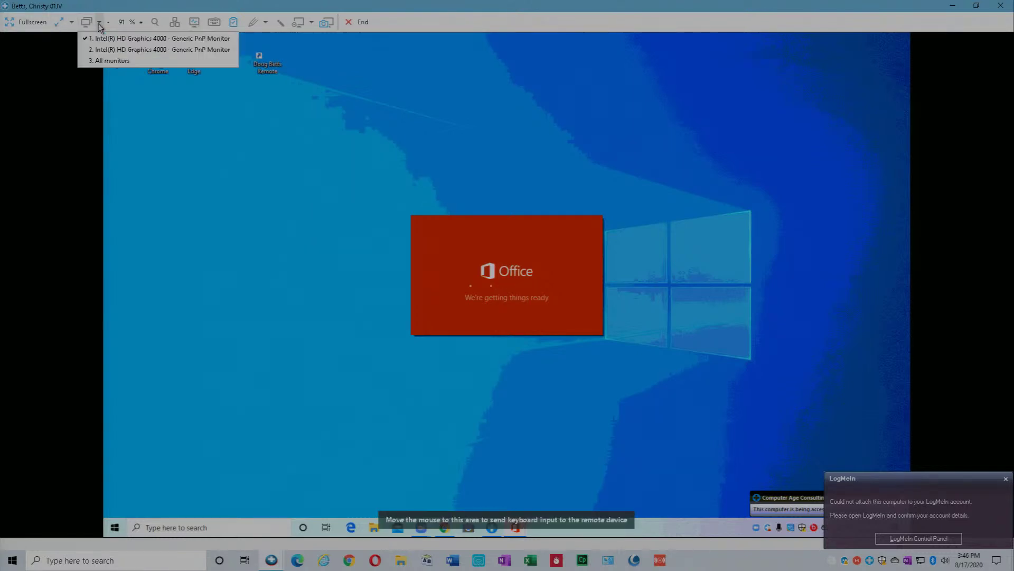
View all remote monitors and drag the Zoom meeting window onto the right monitor
left_click(110, 61)
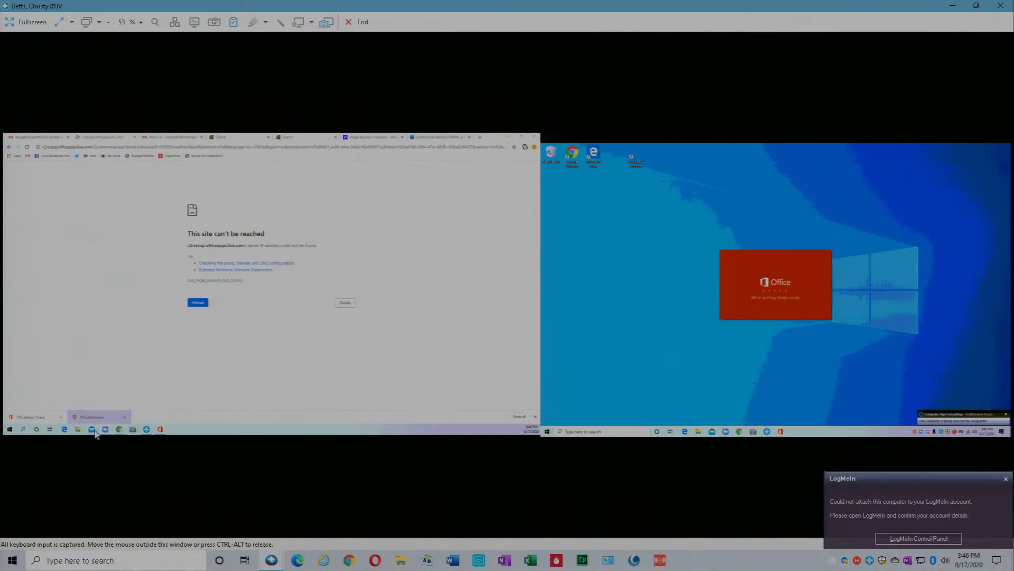
mouse_move(106, 430)
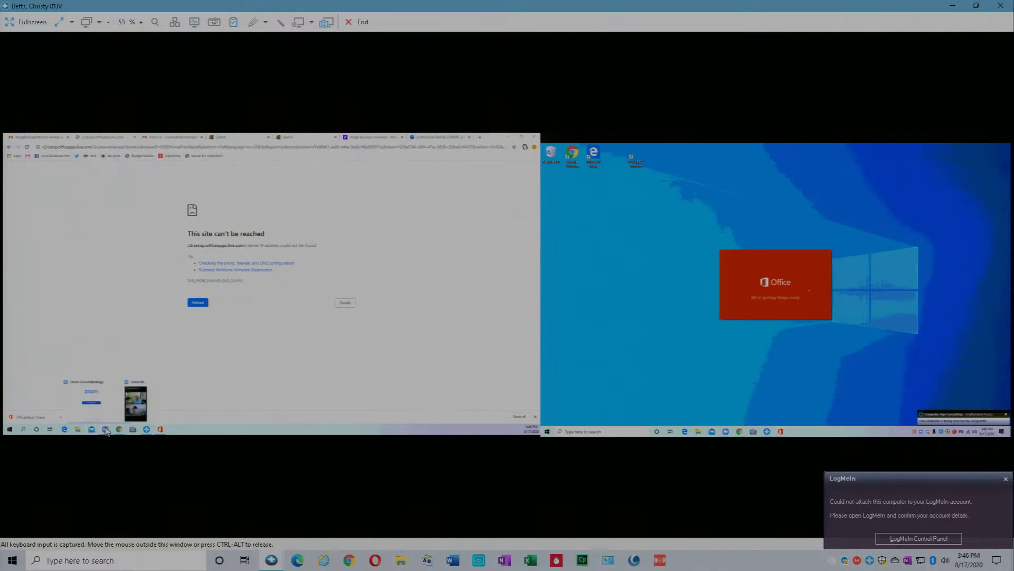
left_click(136, 396)
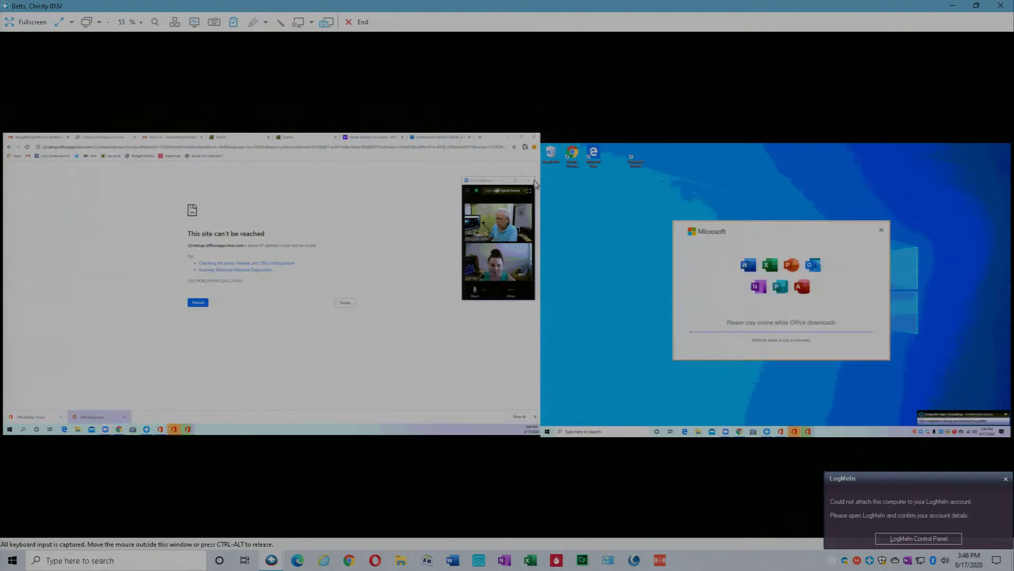
left_click_drag(490, 187, 956, 165)
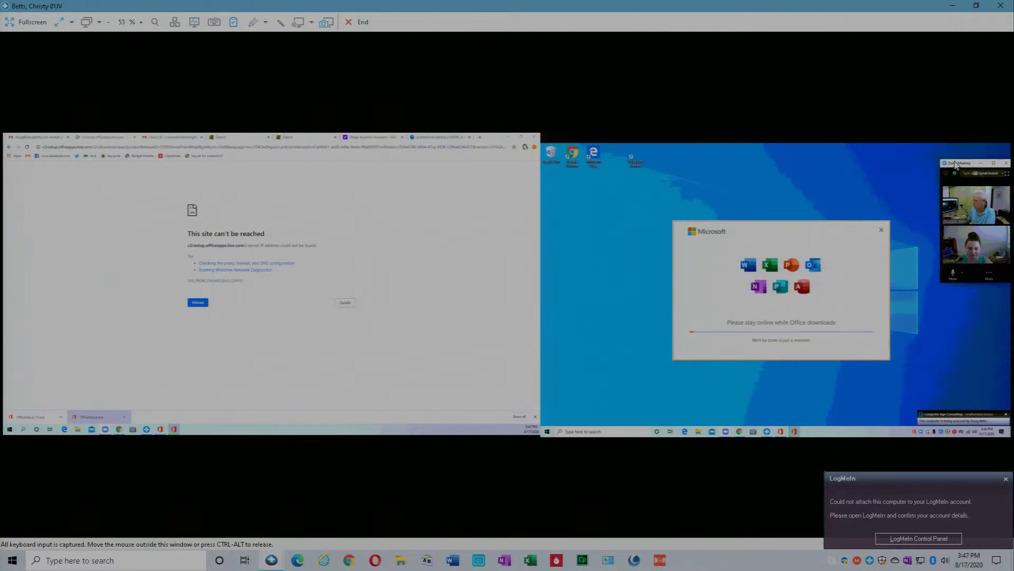
left_click(86, 21)
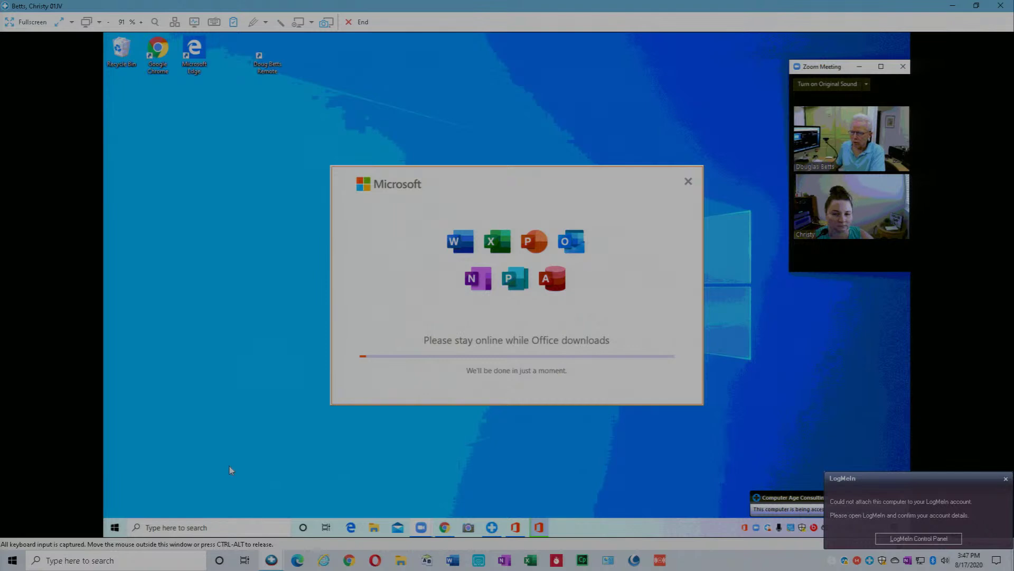
left_click(115, 529)
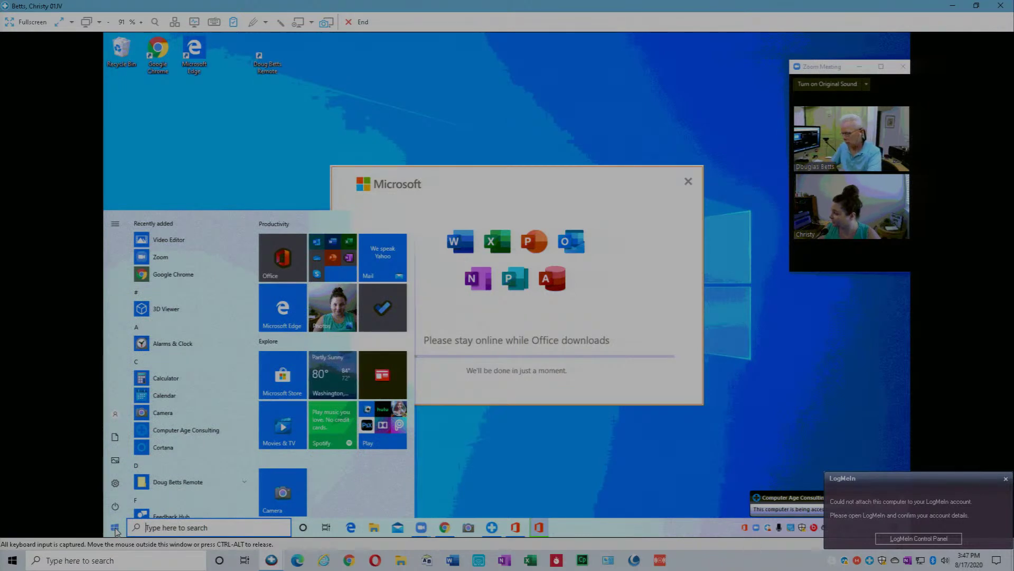
type("word")
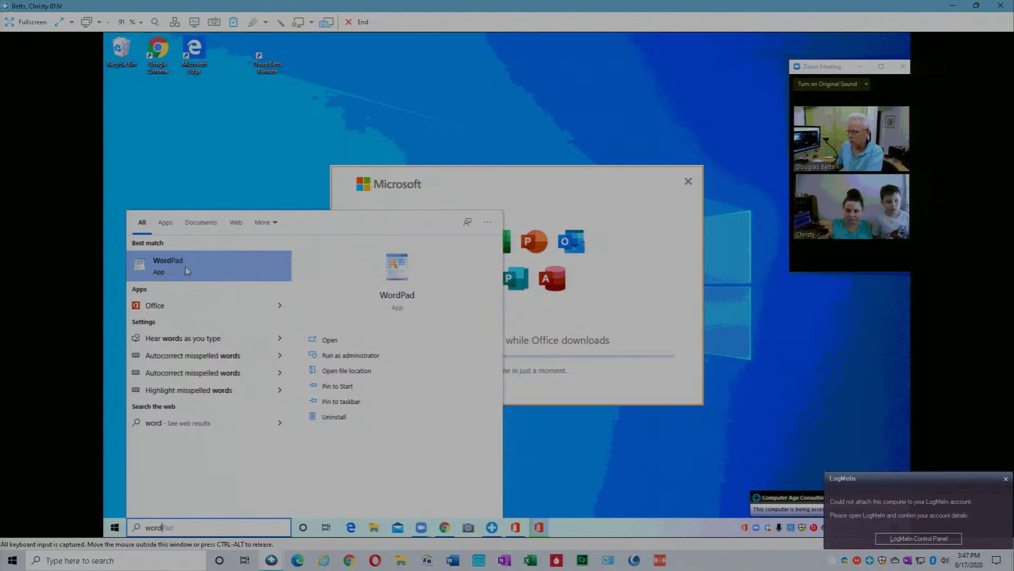
left_click(588, 466)
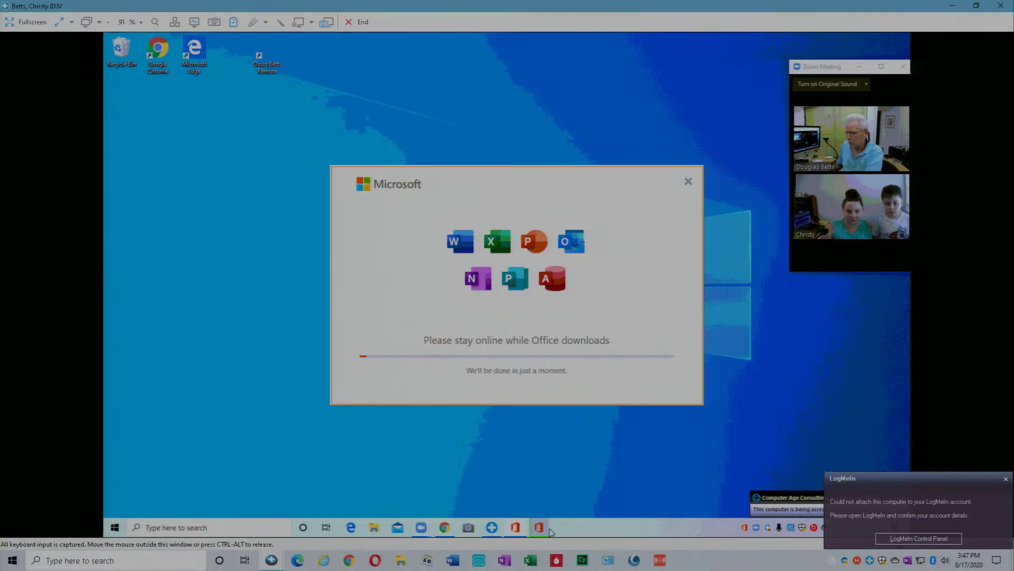
right_click(444, 531)
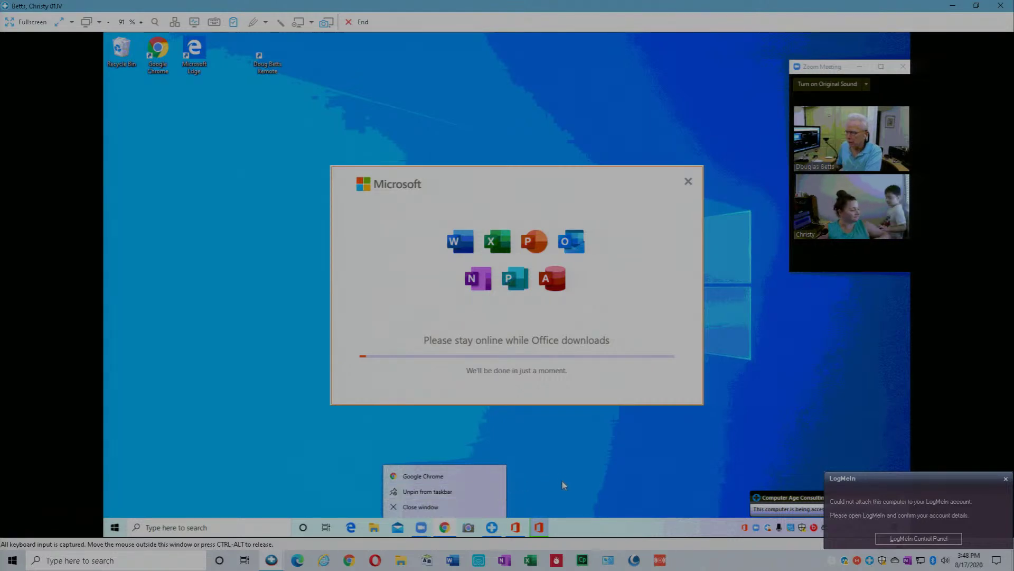
left_click(562, 506)
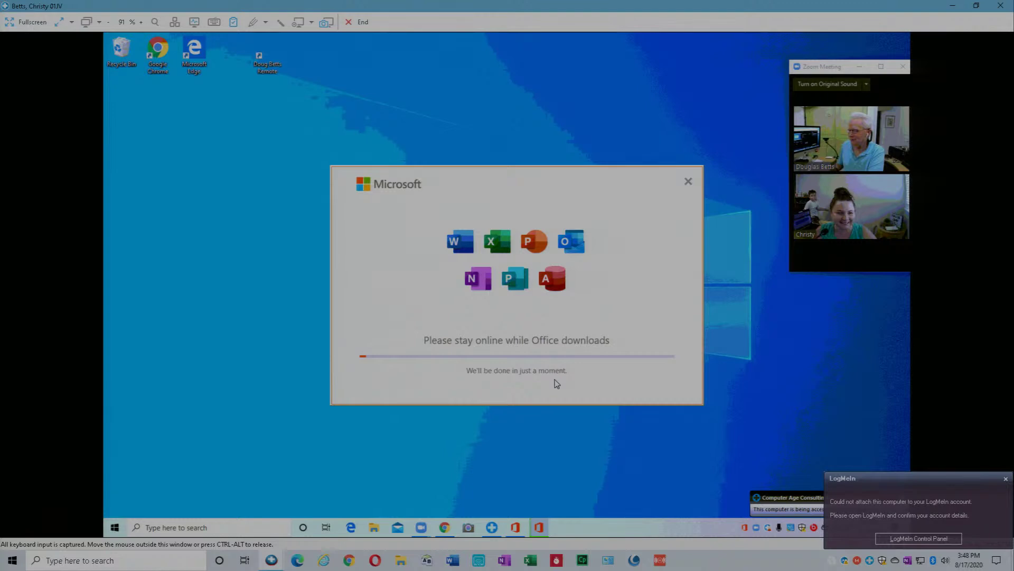
mouse_move(830, 118)
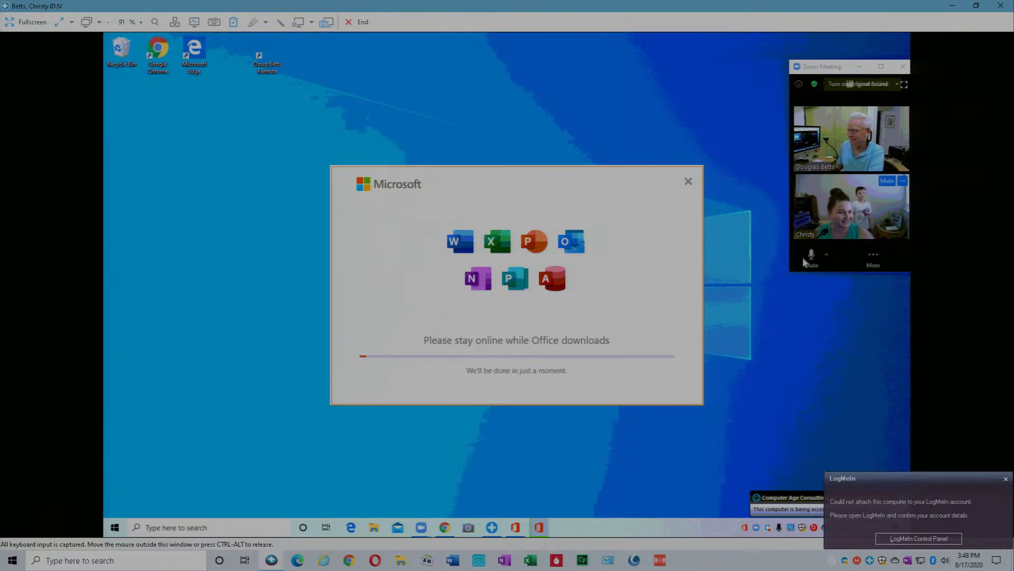
Maximize the Zoom Meeting window to show both participants side by side
left_click(881, 67)
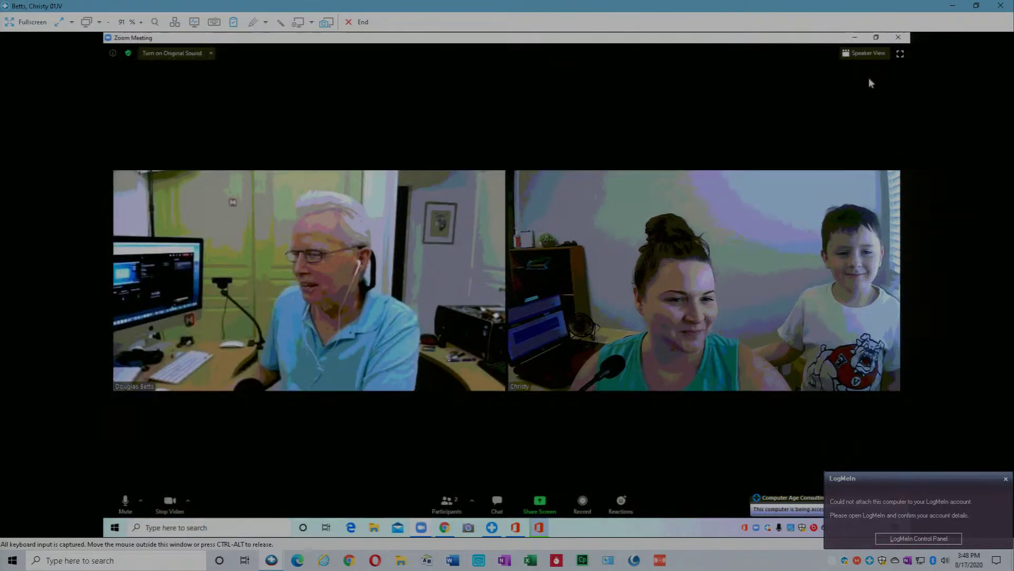